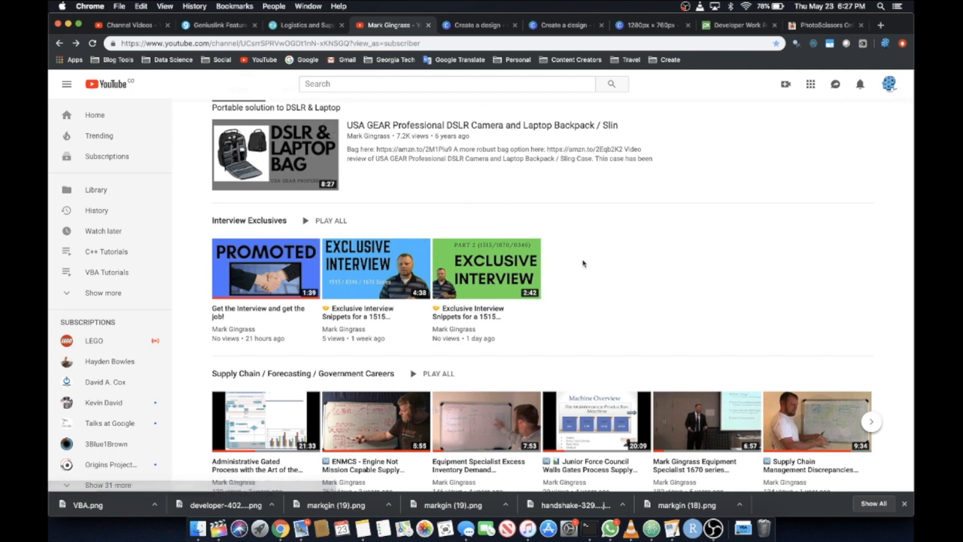
Open the Equipment Specialist 1670 series video from the channel's Supply Chain / Forecasting / Government Careers section
scroll(649, 297, "down", 2)
scroll(650, 297, "down", 1)
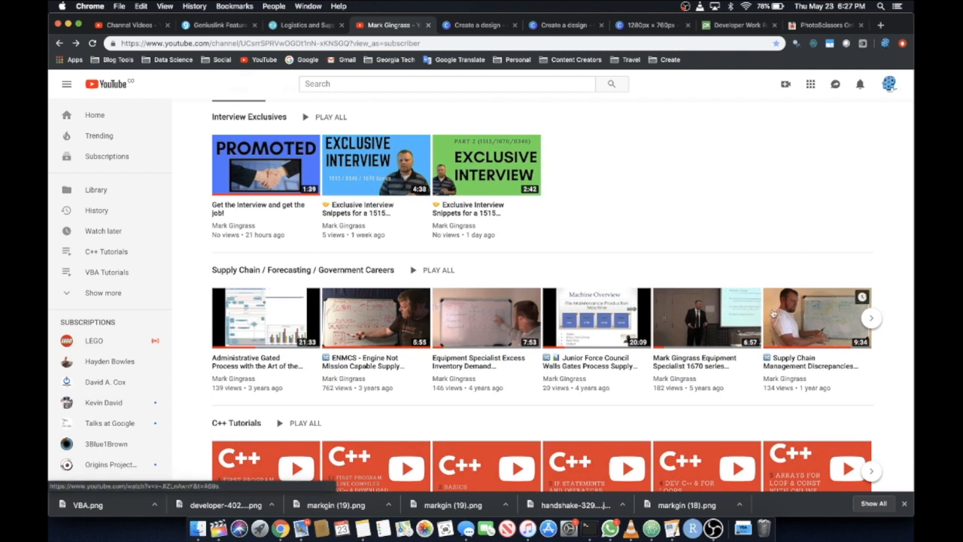
scroll(695, 303, "down", 10)
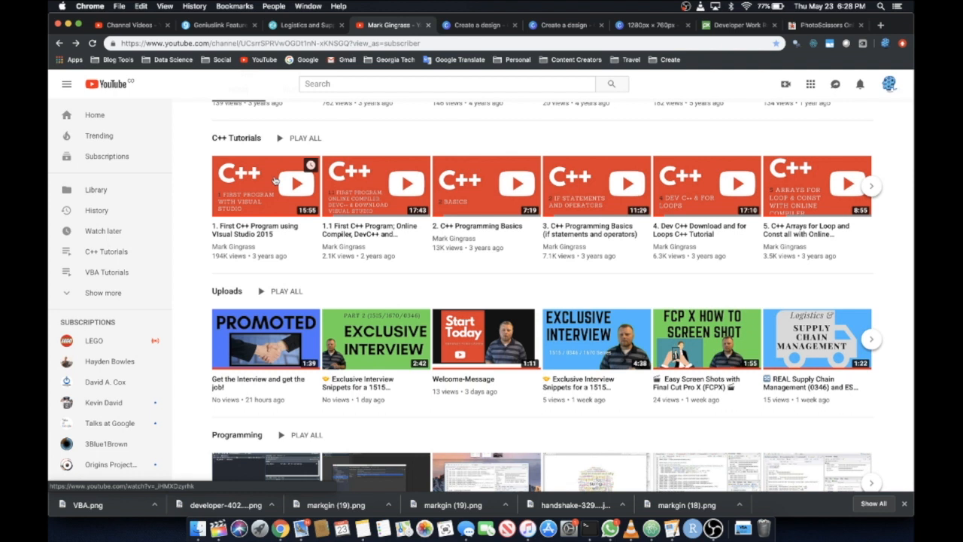
scroll(172, 232, "down", 2)
scroll(172, 232, "up", 5)
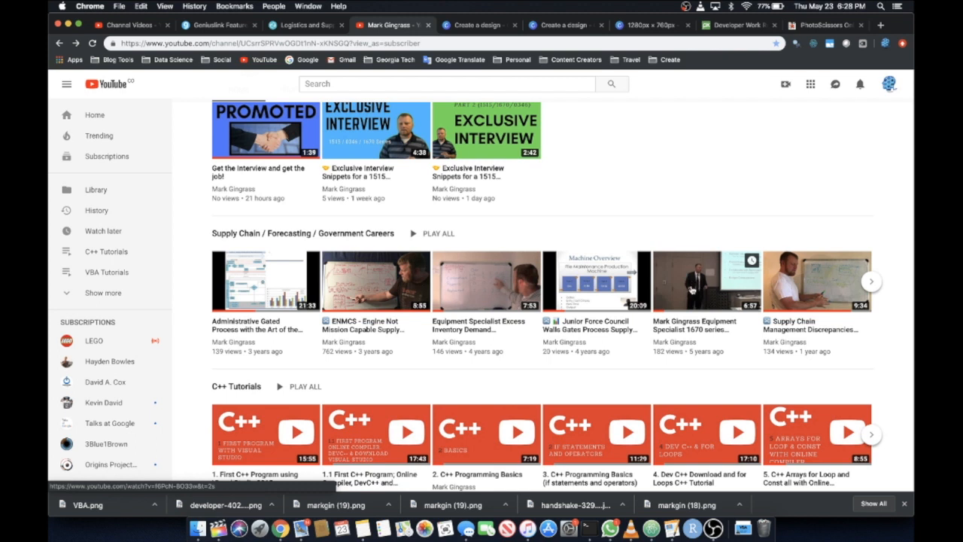
left_click(691, 289)
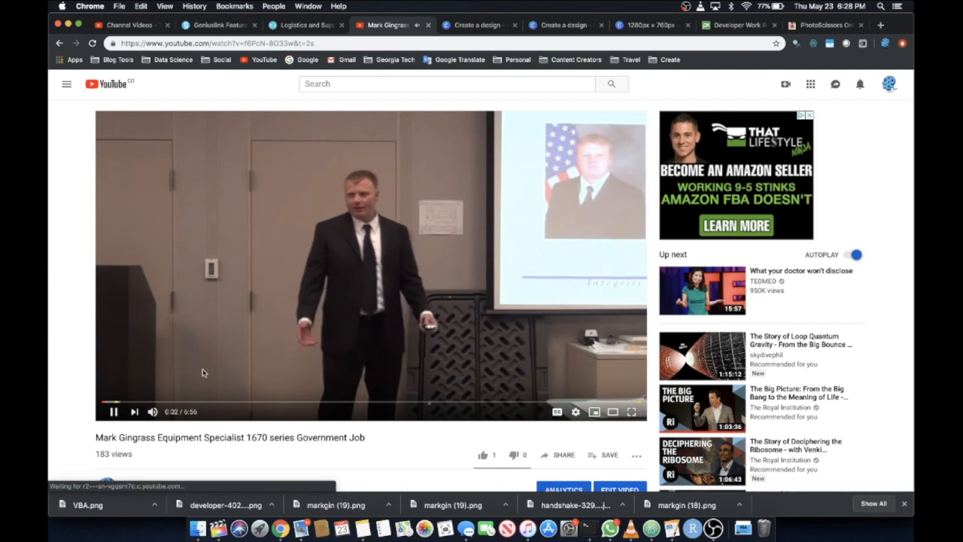
Dismiss the overlay ad and pause the video at about 3:04, on a frame showing the presenter
left_click(205, 402)
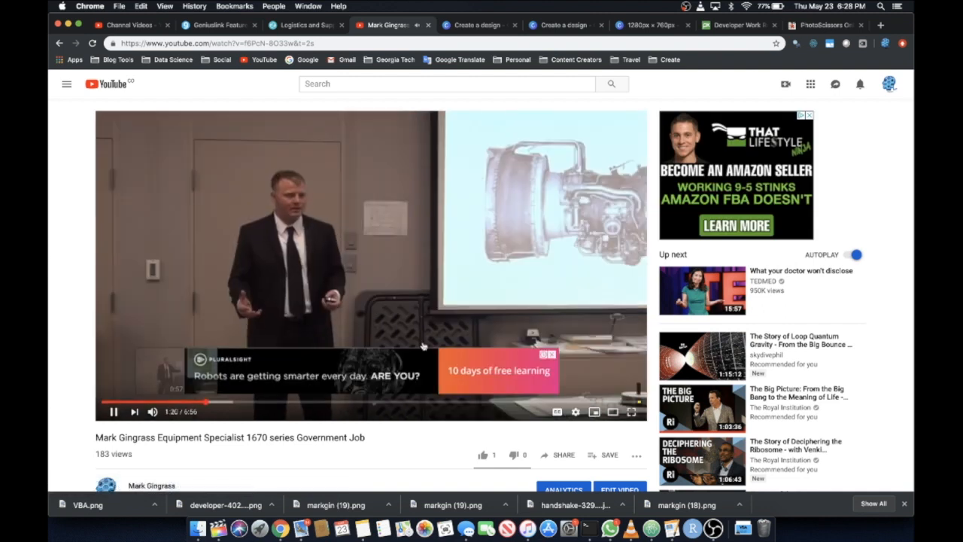
left_click(552, 355)
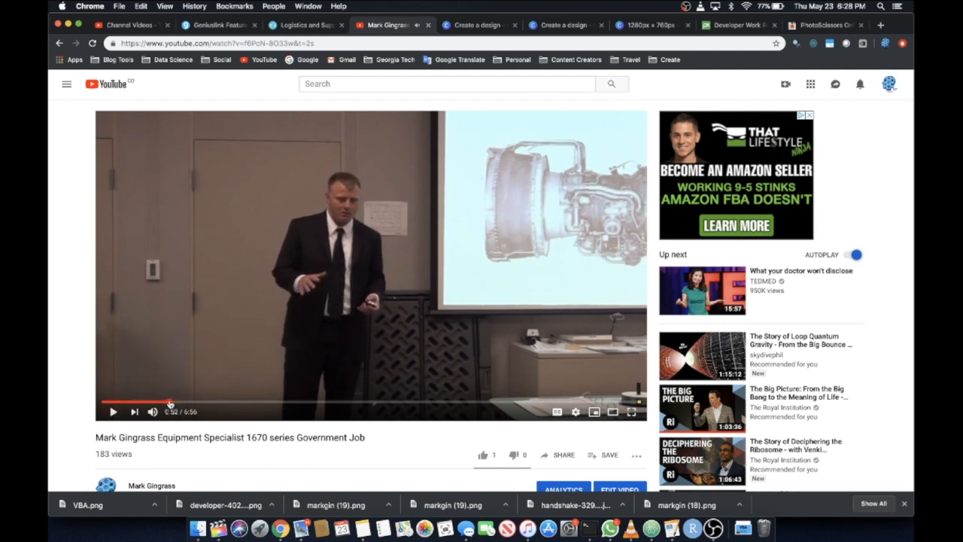
left_click(170, 403)
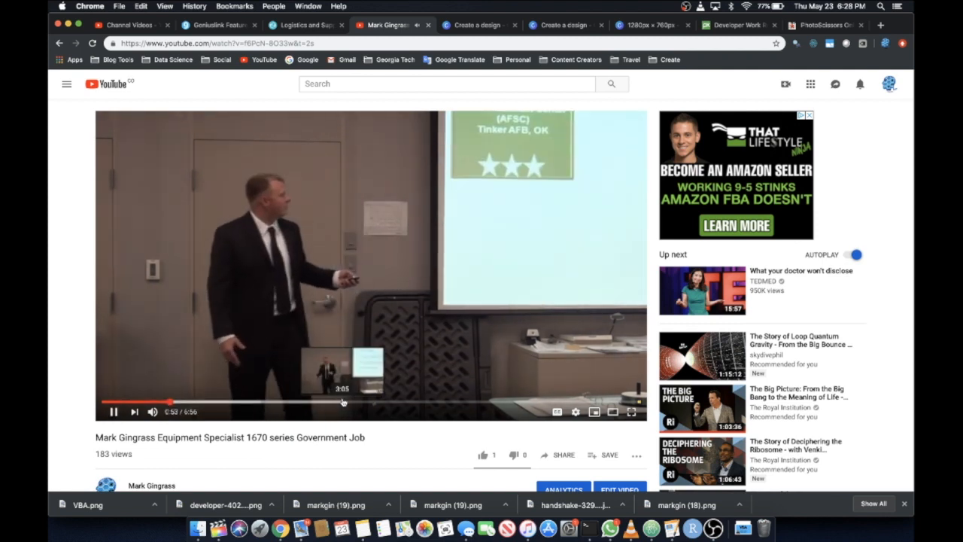
left_click(343, 402)
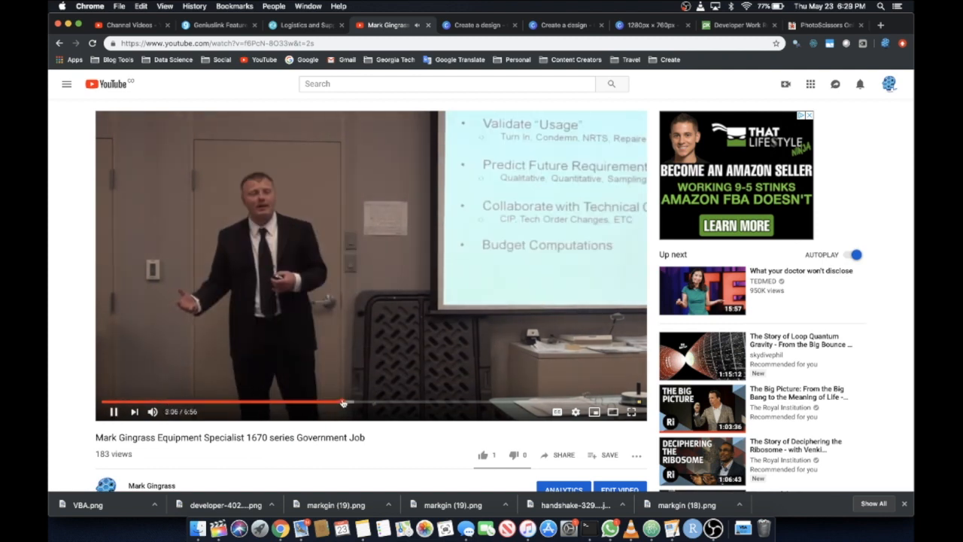
left_click(113, 412)
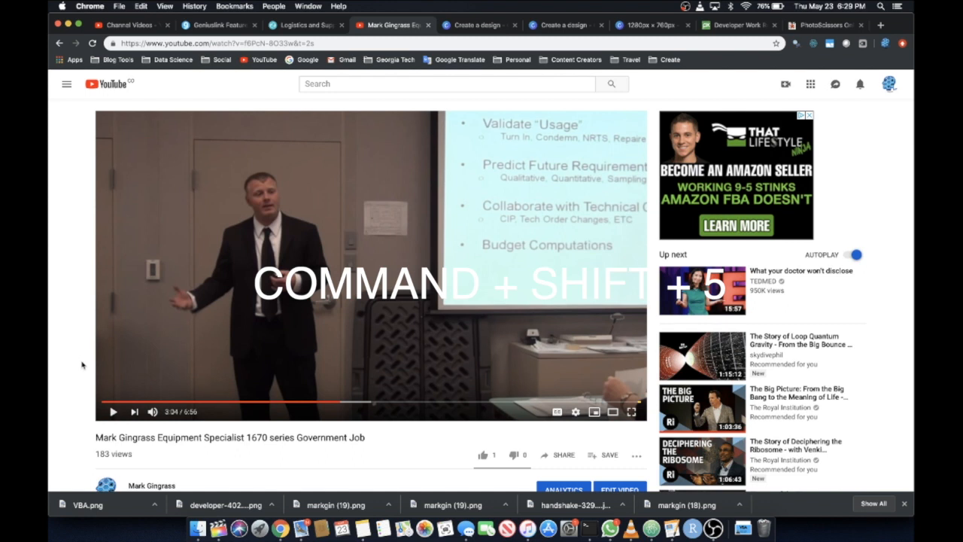
Capture a screenshot of the video region framing the presenter with his outstretched arm
key("super+shift+5")
left_click_drag(189, 461, 222, 182)
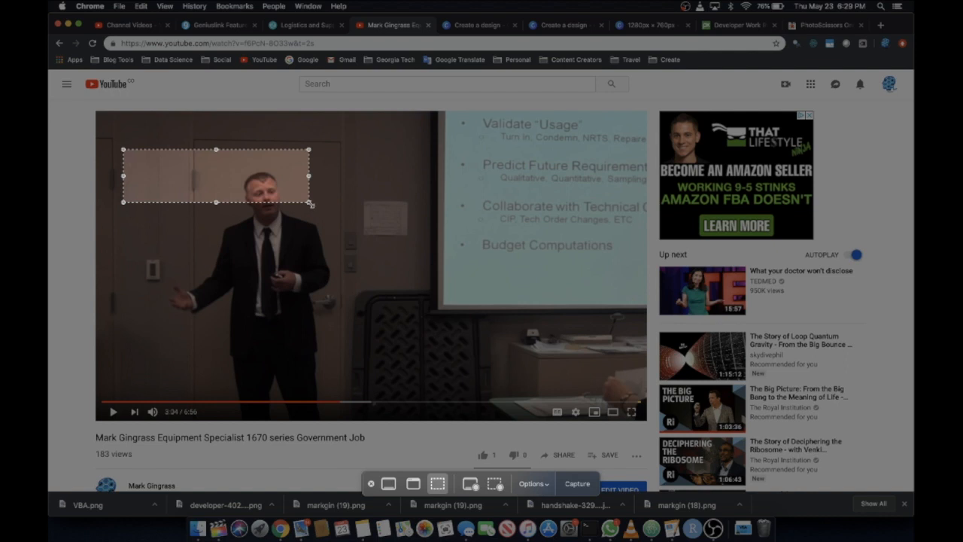
left_click_drag(311, 204, 416, 401)
left_click_drag(415, 150, 419, 152)
left_click(587, 493)
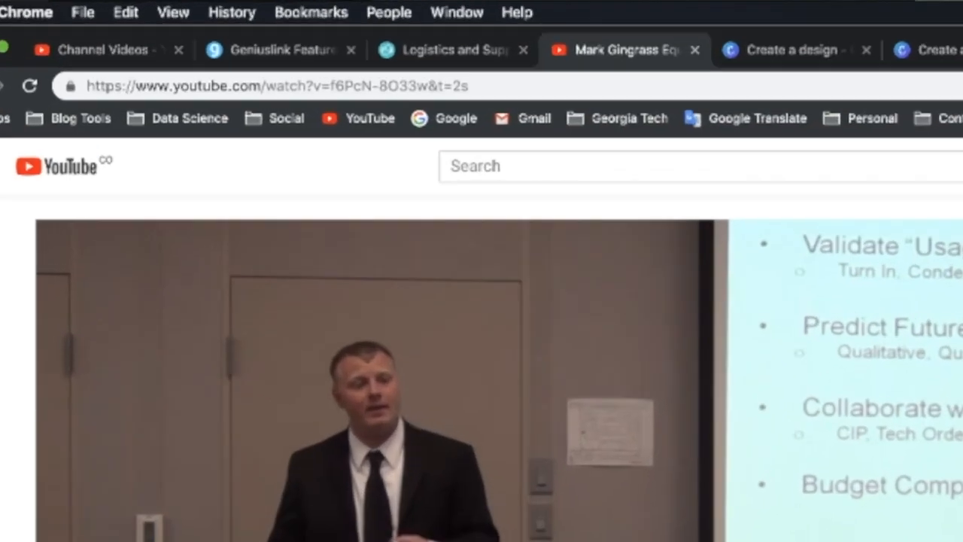
Open canva.com in a new browser tab
left_click(880, 25)
type("ca")
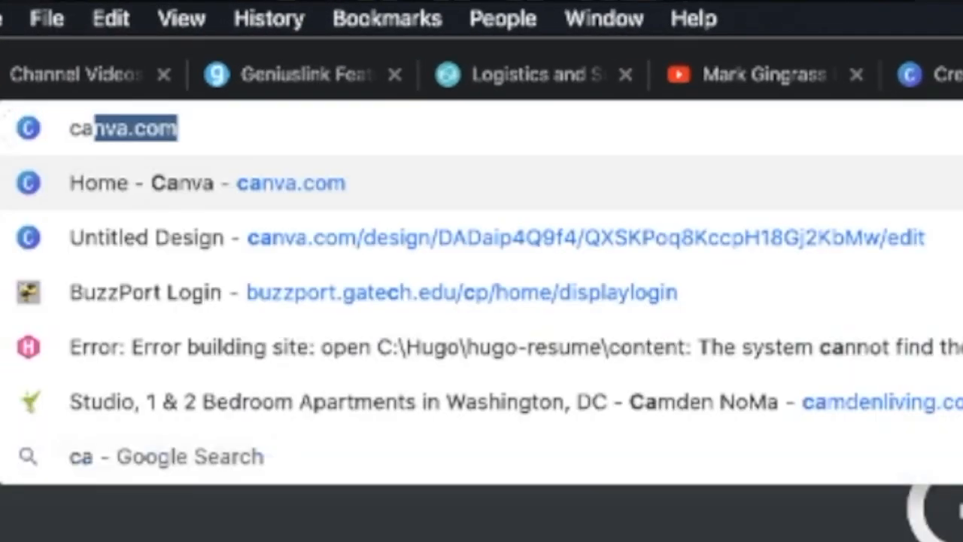
type("n")
key("Return")
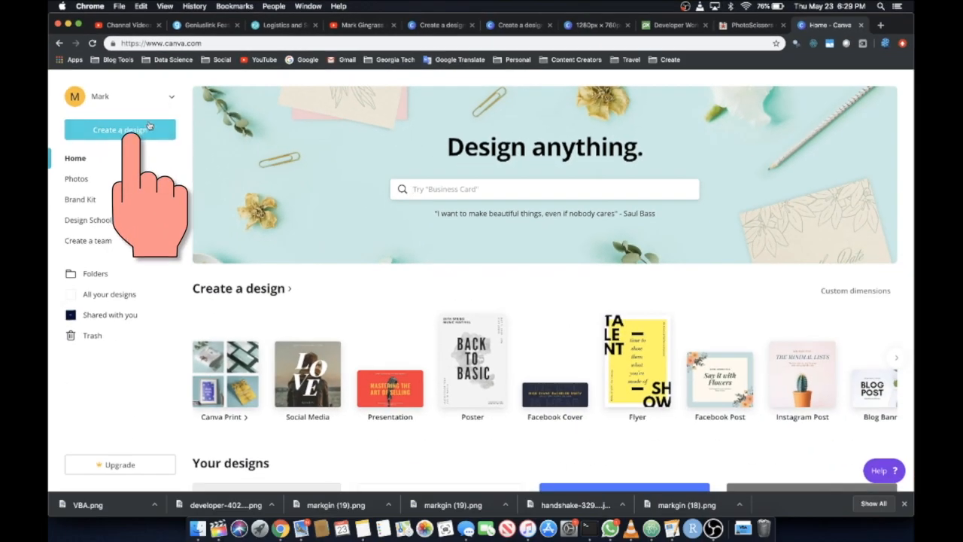
Create a new design with custom dimensions of 1280 by 760 px
left_click(121, 135)
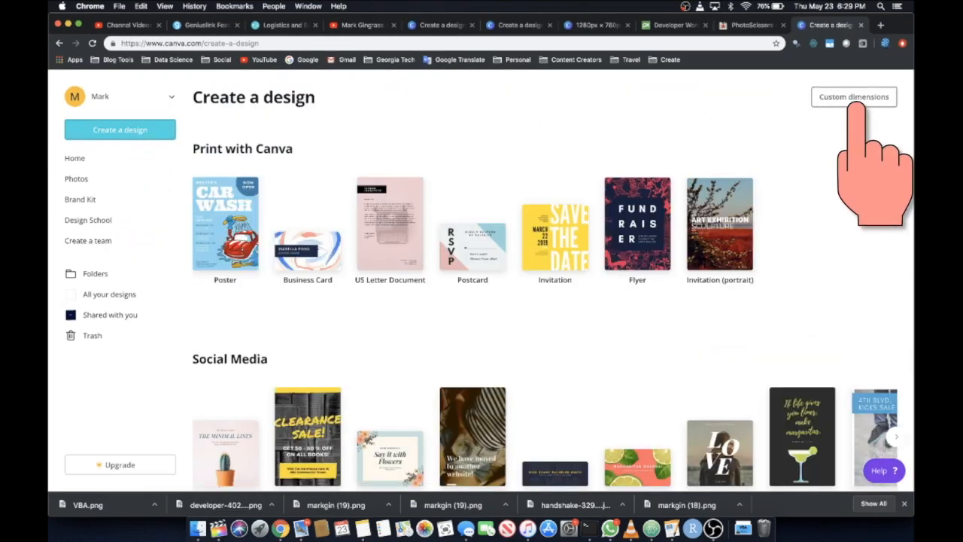
left_click(863, 105)
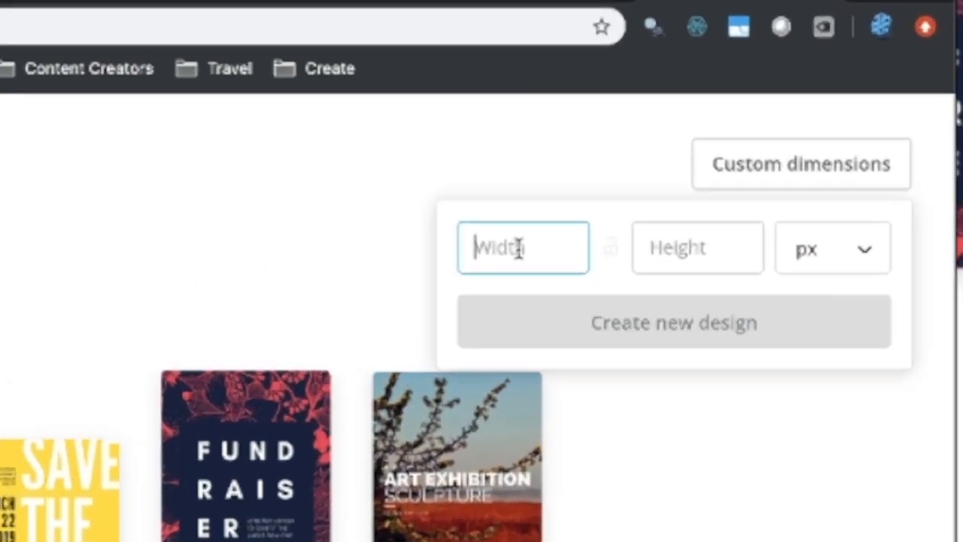
type("1280")
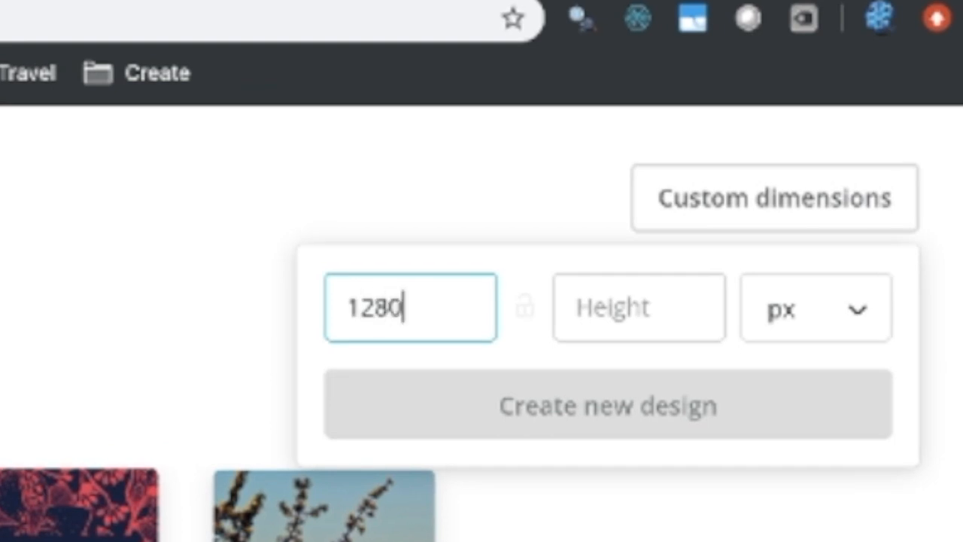
key("Tab")
type("760")
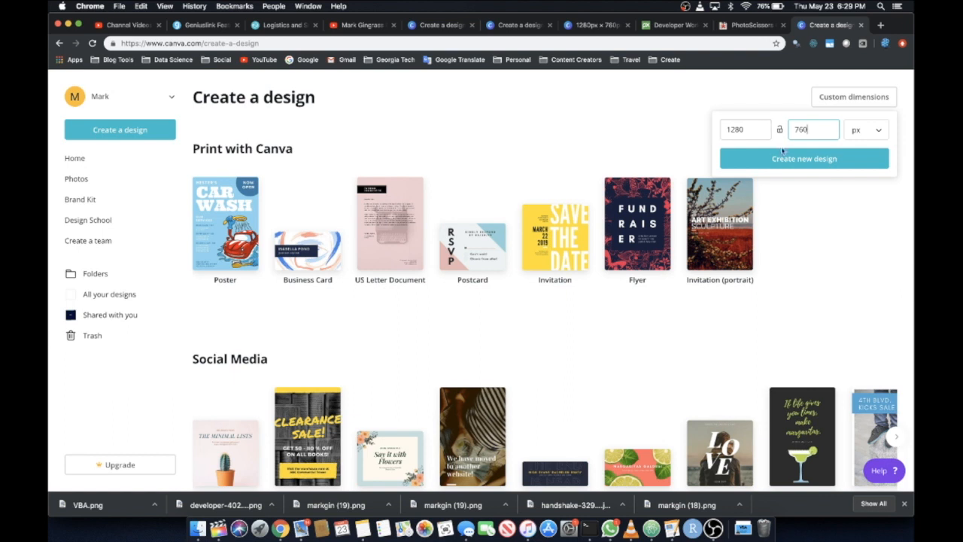
left_click(787, 158)
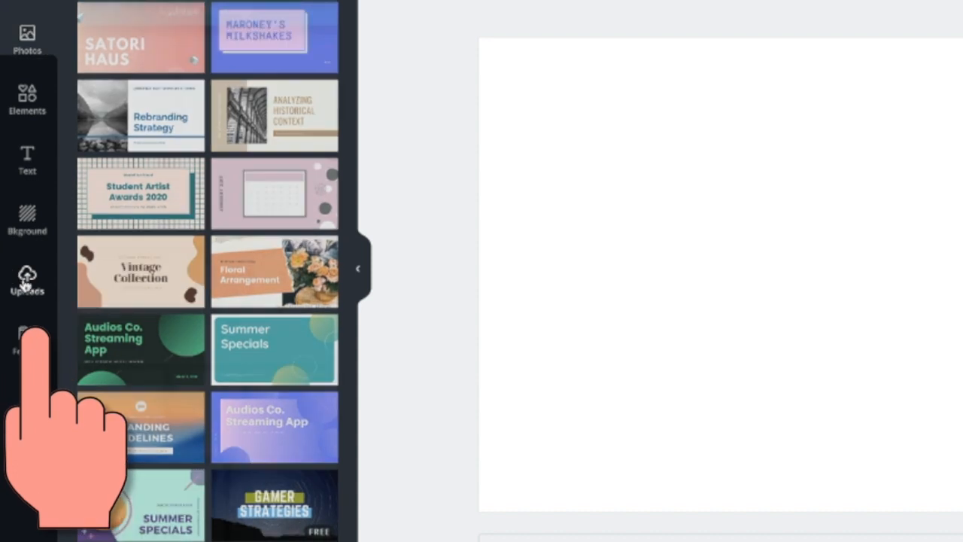
Upload Screen Shot 2019-05-23 at 6.29.33 PM from the Desktop and place it on the blank page
left_click(65, 299)
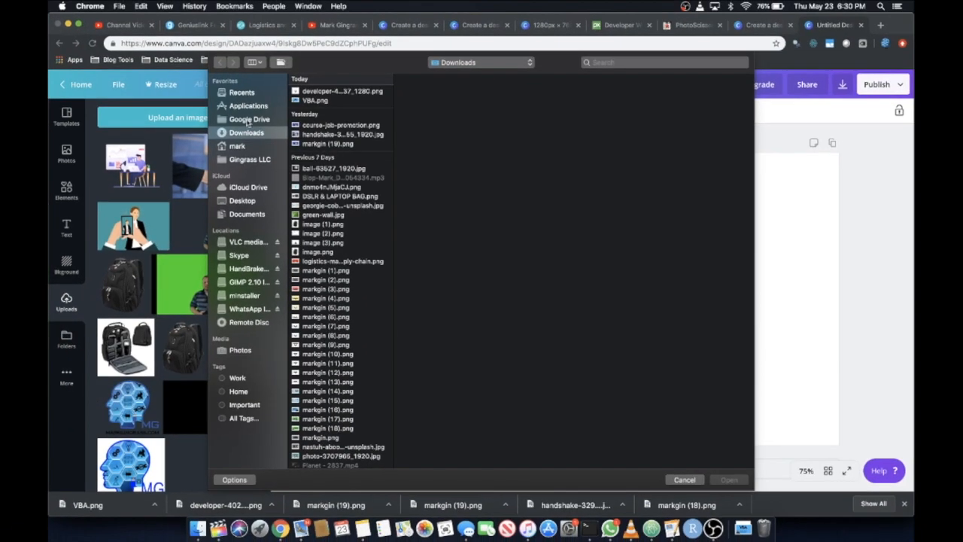
left_click(243, 201)
left_click(334, 93)
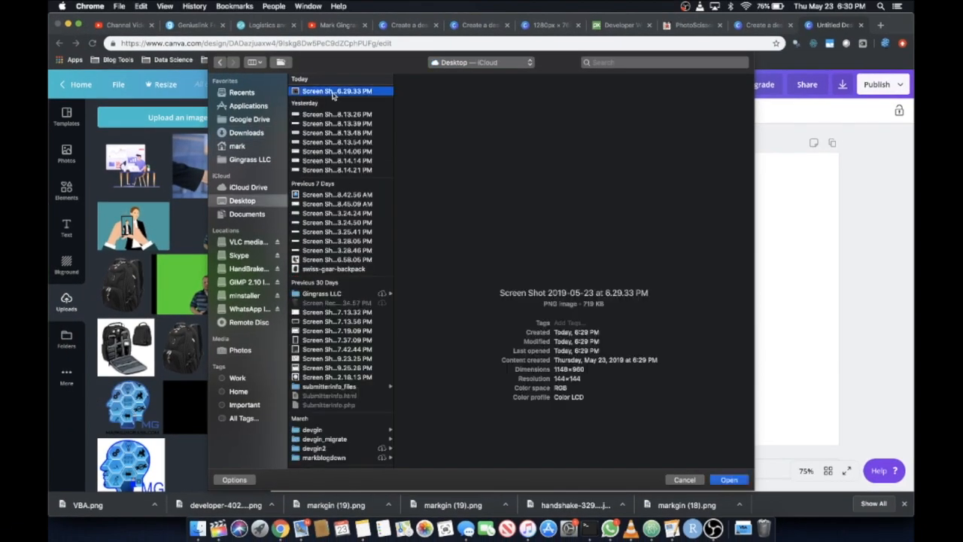
double_click(334, 93)
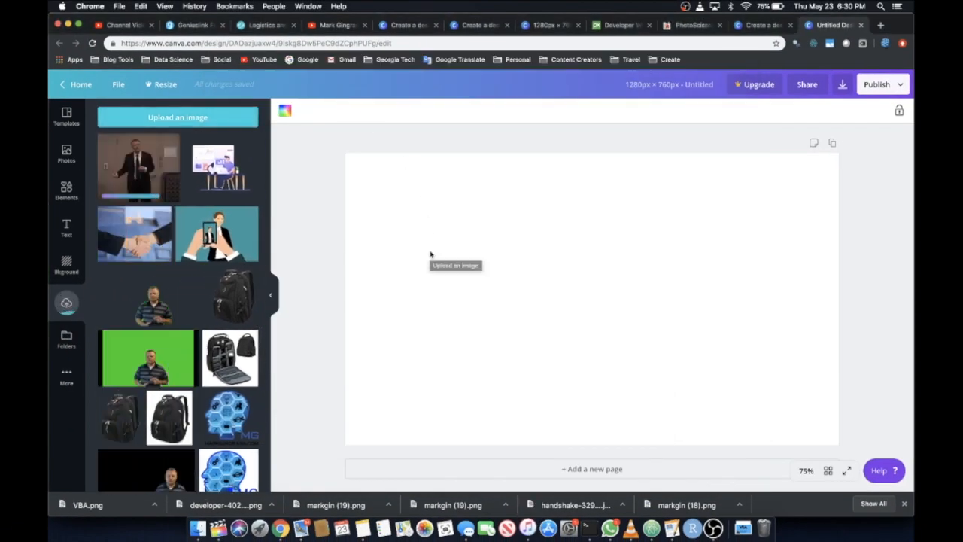
left_click(124, 176)
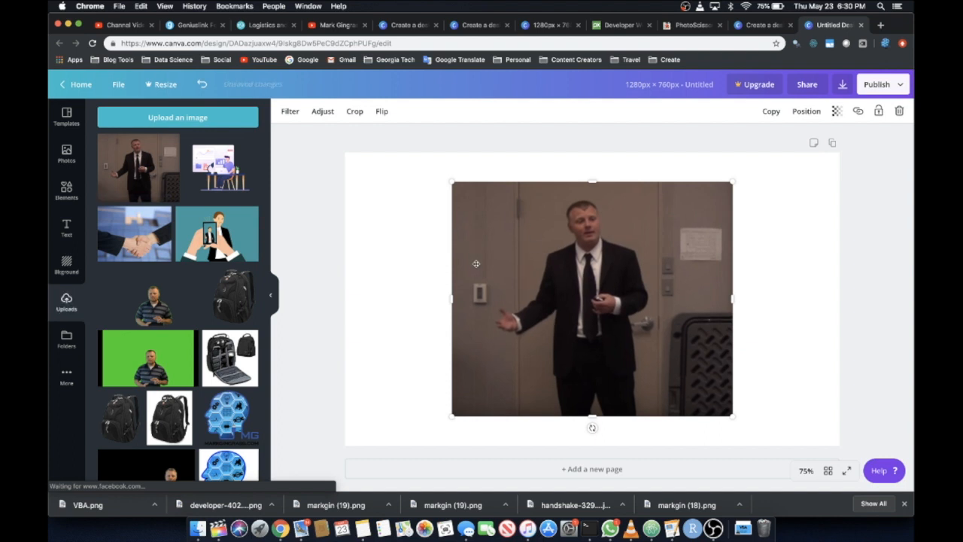
Add a square from the basic shapes to the page's upper-left corner, overlapping the photo
left_click(66, 189)
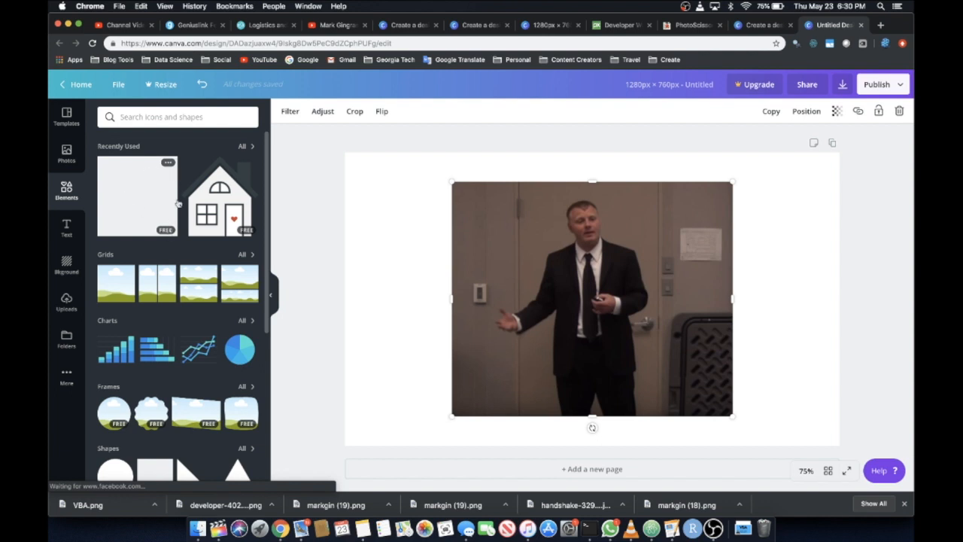
scroll(174, 348, "down", 3)
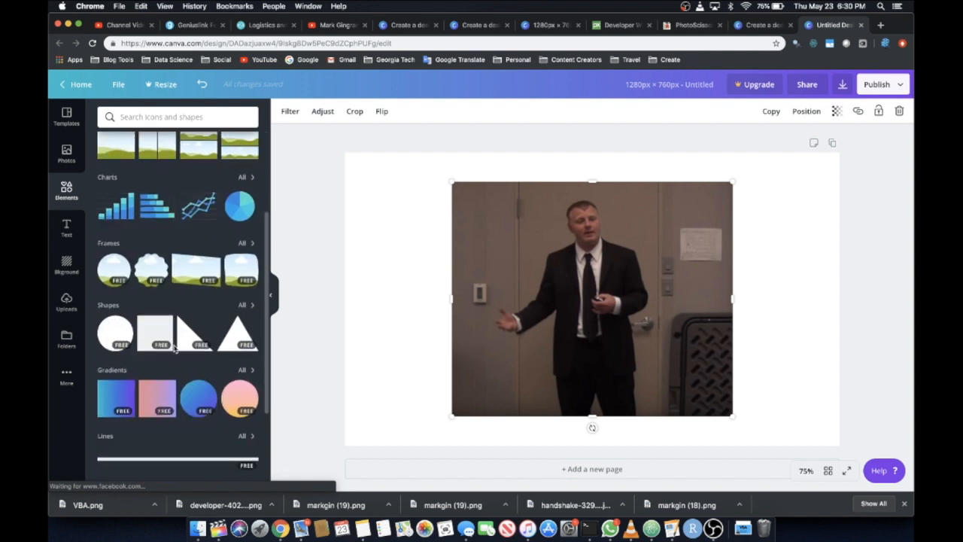
scroll(157, 309, "up", 3)
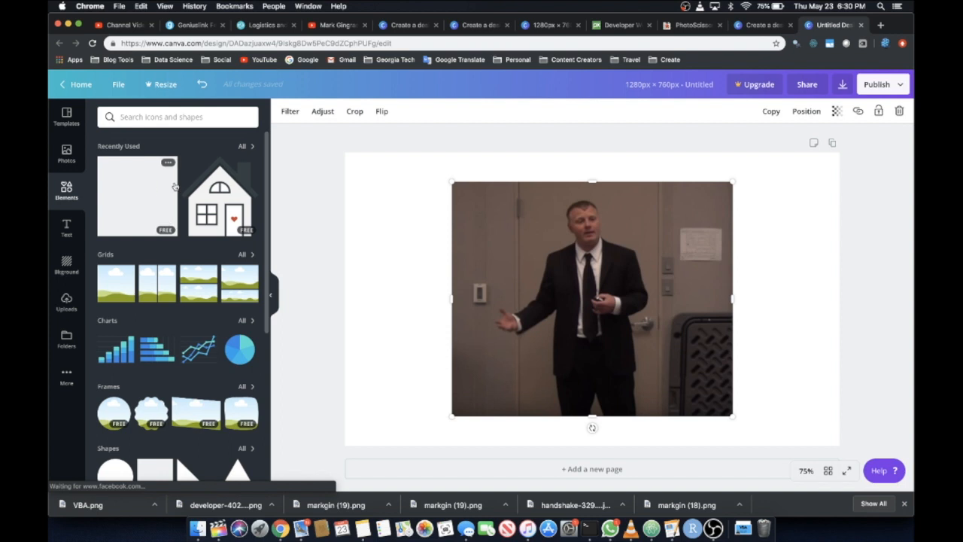
scroll(139, 209, "down", 4)
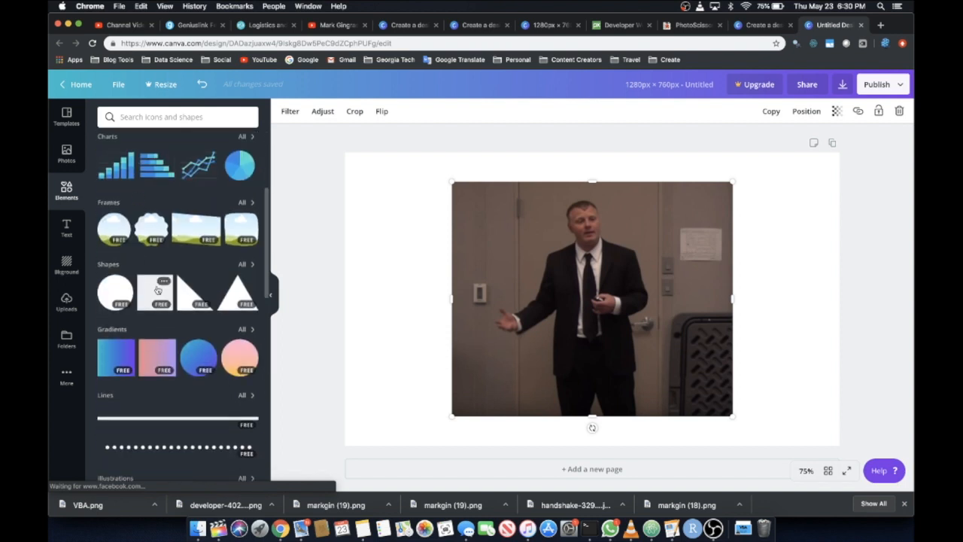
left_click_drag(151, 294, 357, 166)
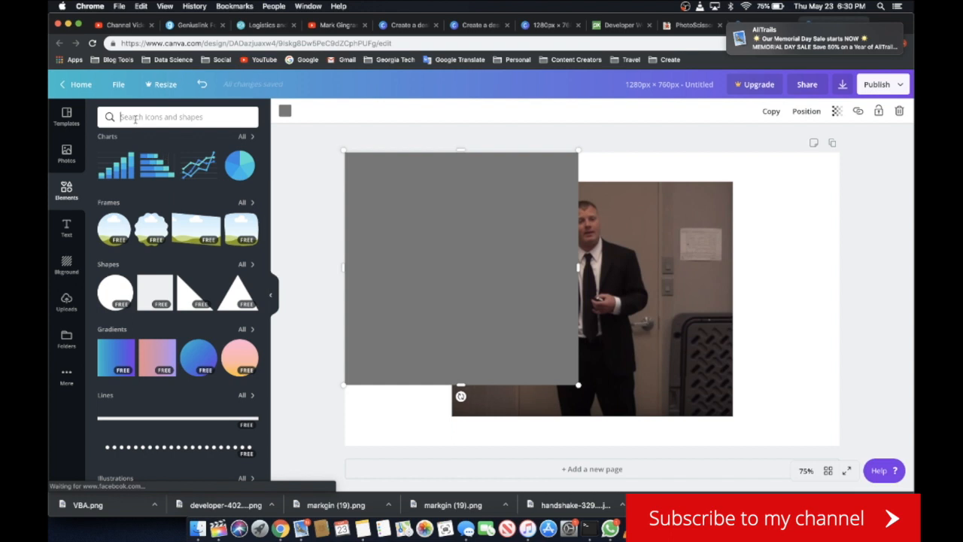
Search the elements library for "triangle" and clear the search
type("triangle")
key("Return")
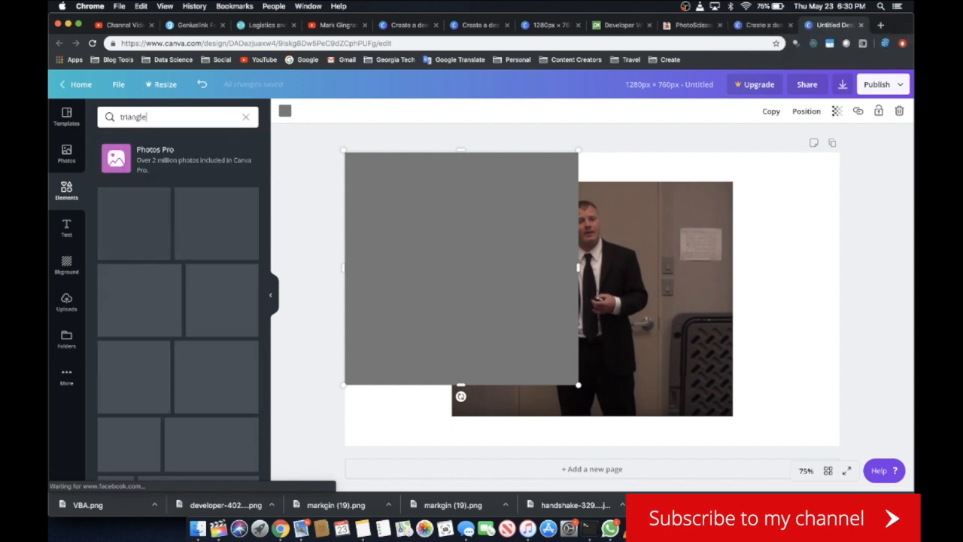
left_click_drag(167, 116, 105, 115)
left_click(247, 118)
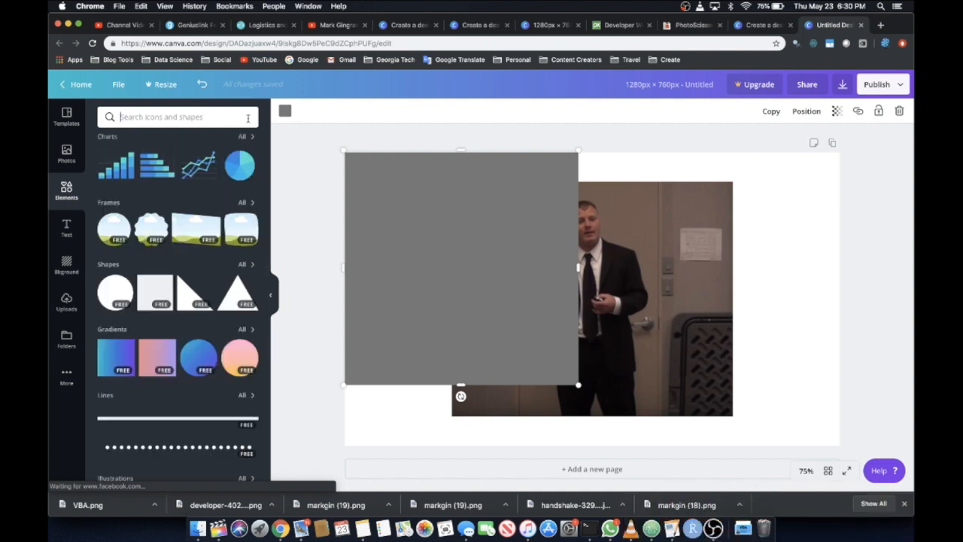
Align the grey square to the page corner and stretch it to cover the whole page
mouse_move(451, 235)
left_mouse_down()
mouse_move(481, 249)
mouse_move(435, 239)
mouse_move(446, 243)
left_mouse_up()
left_click_drag(580, 387, 660, 431)
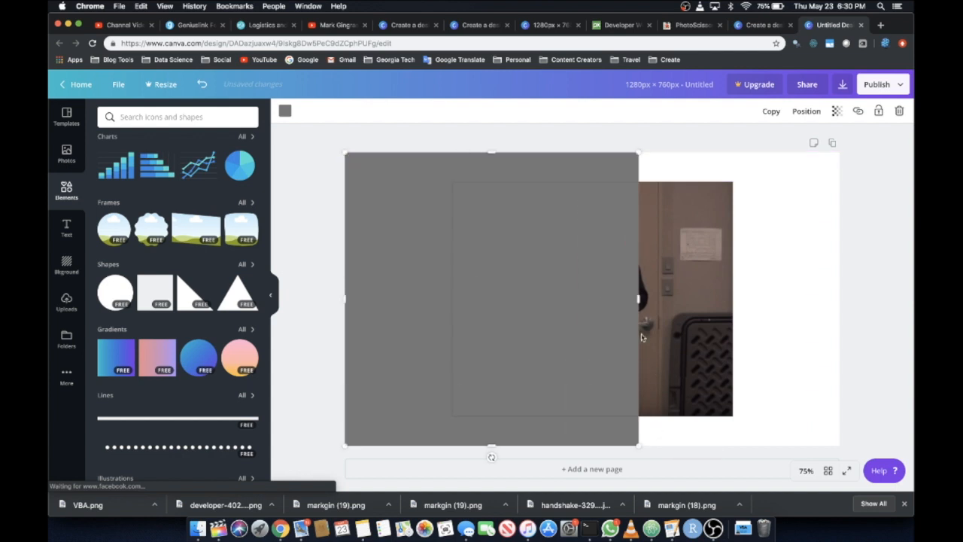
left_click_drag(660, 302, 840, 305)
Recolour the full-page rectangle to the default light grey and send it behind the photo
left_click(285, 112)
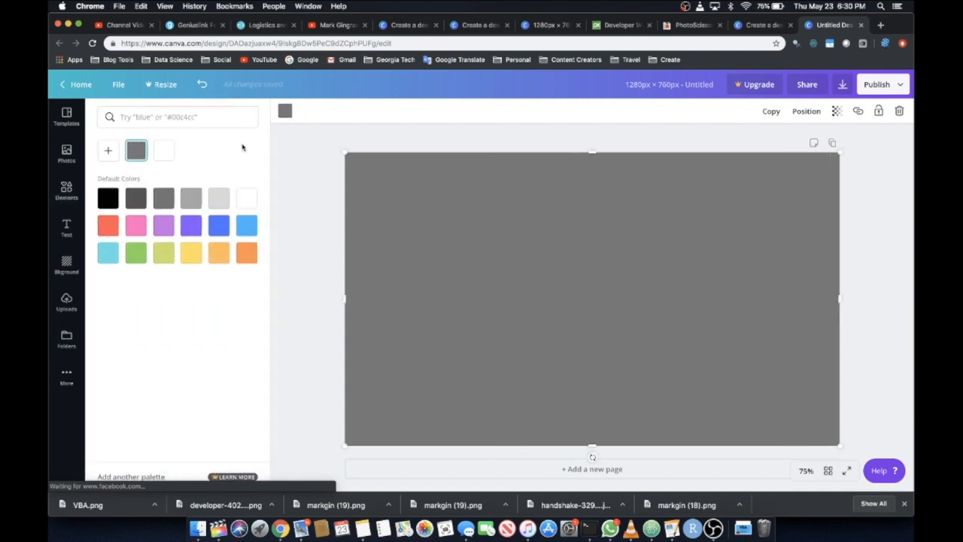
left_click(219, 198)
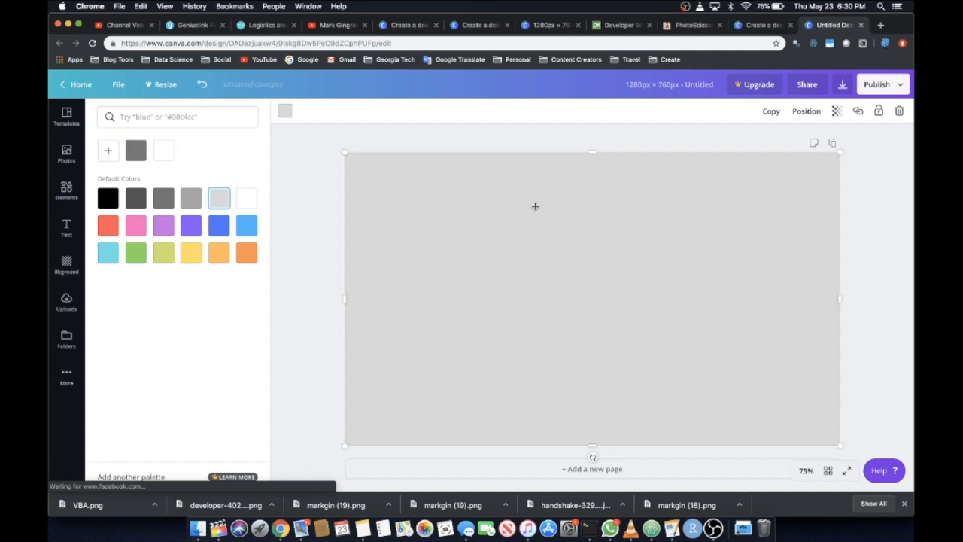
left_click(806, 112)
left_click(781, 143)
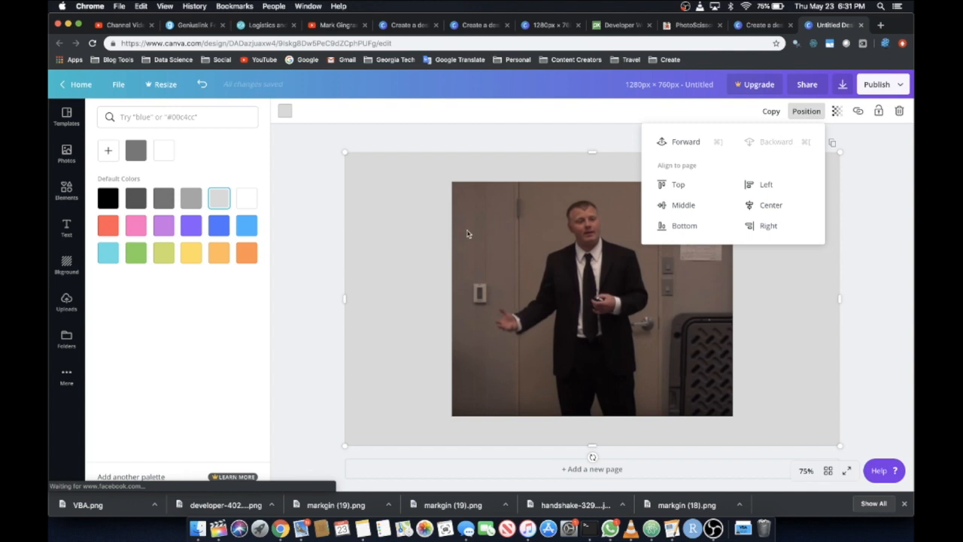
left_click(440, 239)
Move the presenter photo to the right half of the page and scale it down slightly
left_click(580, 275)
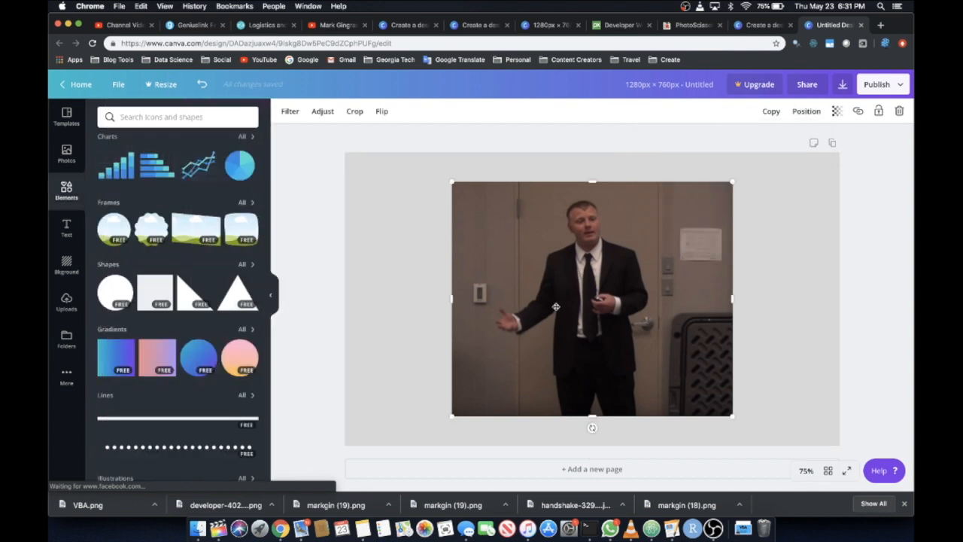
left_click_drag(548, 319, 632, 319)
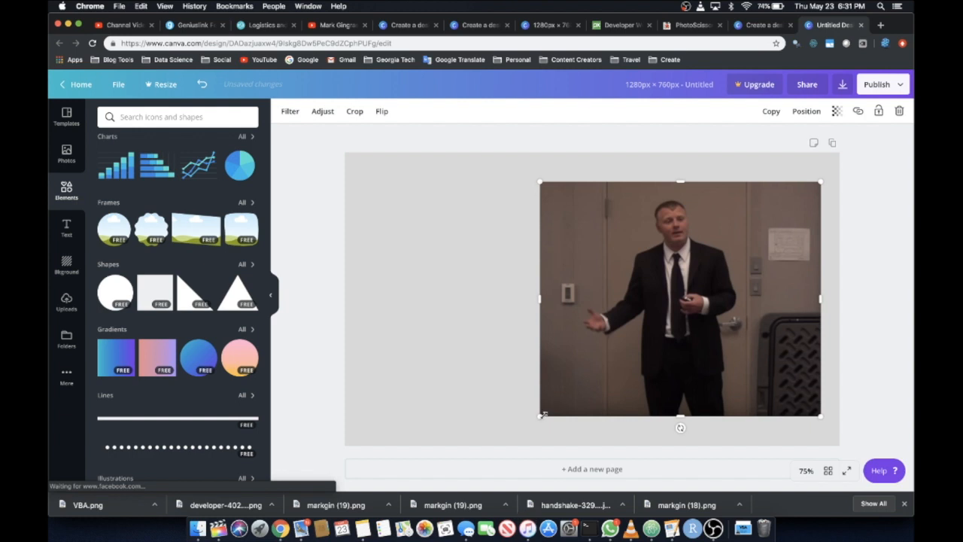
left_click_drag(543, 414, 569, 395)
mouse_move(649, 365)
left_mouse_down()
mouse_move(648, 375)
mouse_move(645, 367)
left_mouse_up()
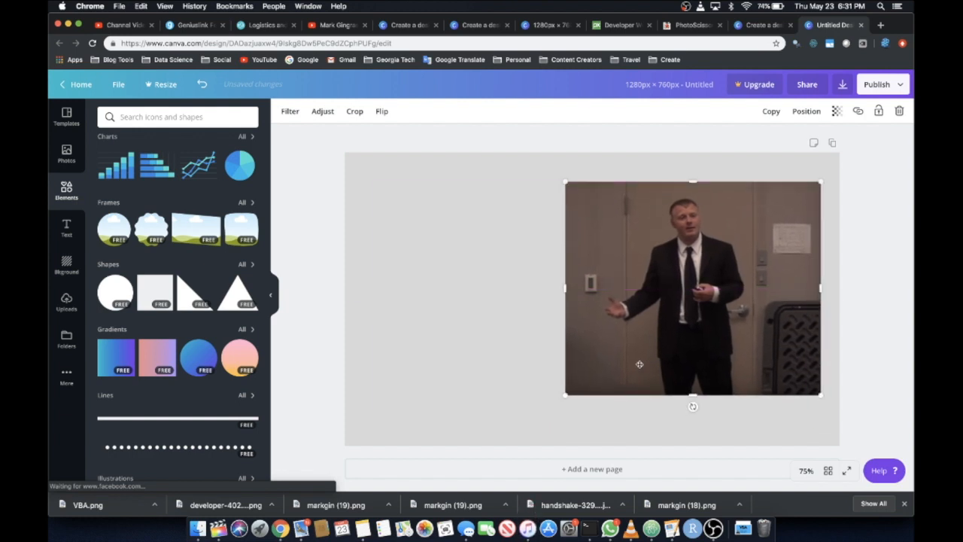
Add a square behind the presenter photo and widen it so it frames the photo on all sides
left_click(155, 291)
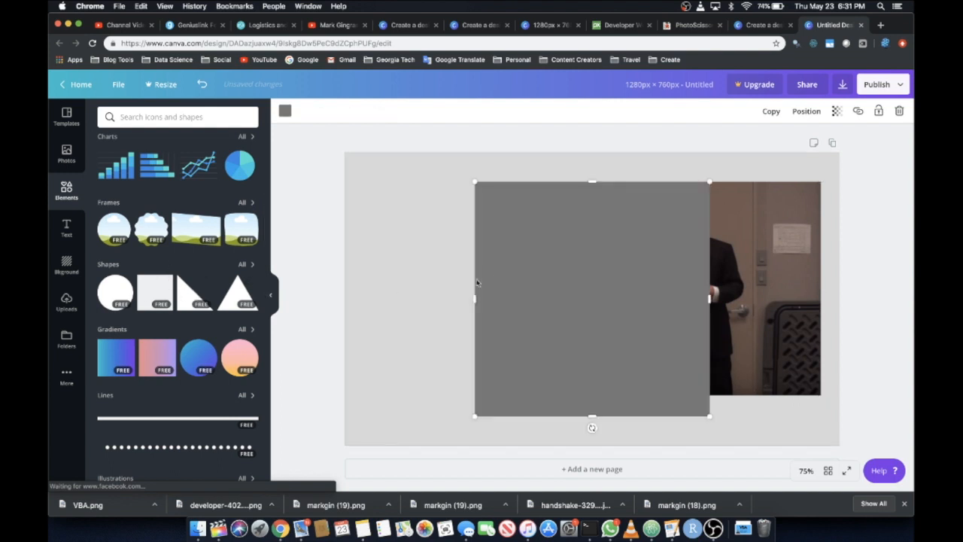
left_click_drag(552, 288, 632, 280)
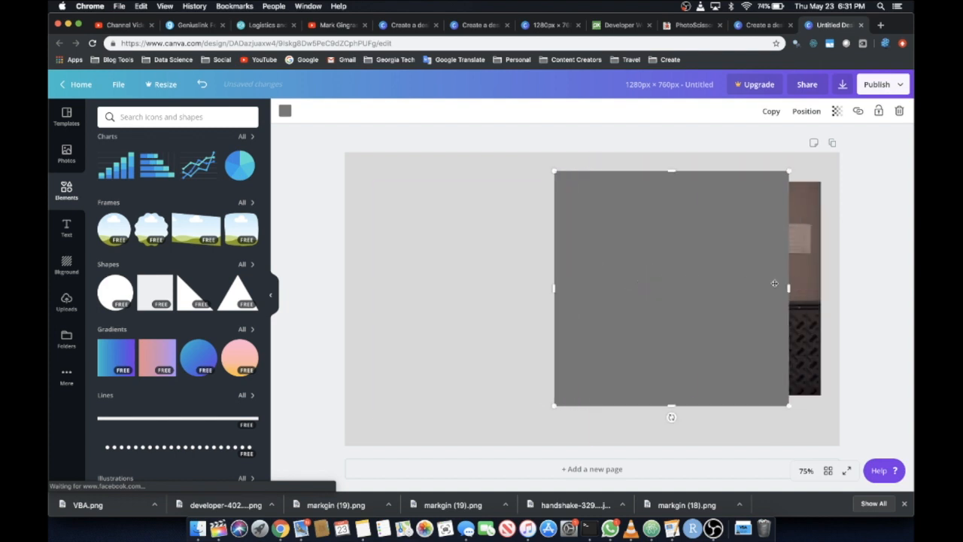
left_click_drag(790, 288, 831, 289)
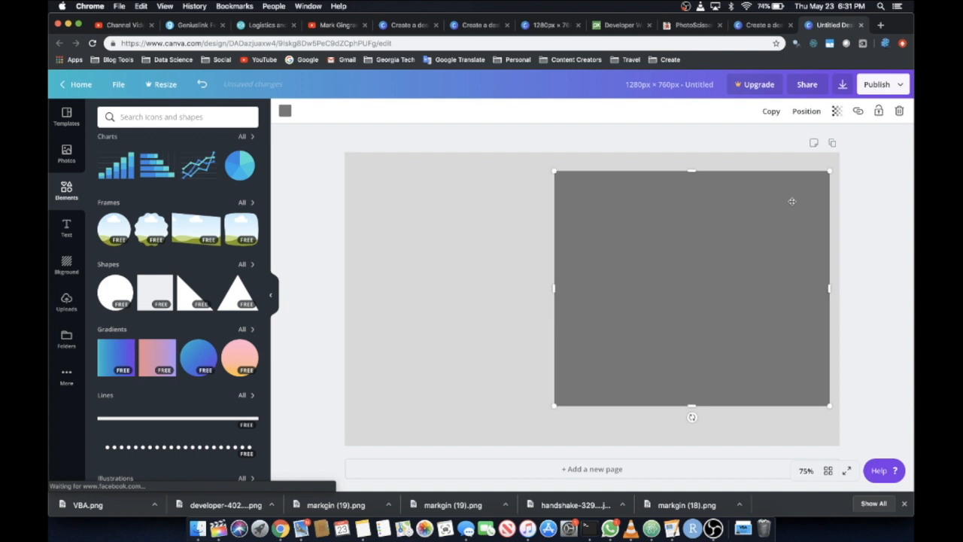
left_click(818, 113)
left_click(790, 142)
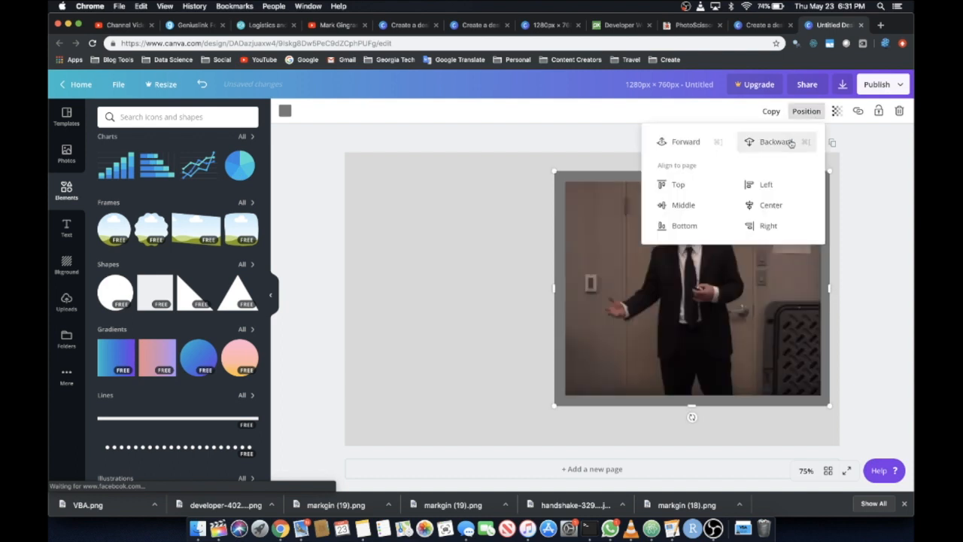
left_click(804, 113)
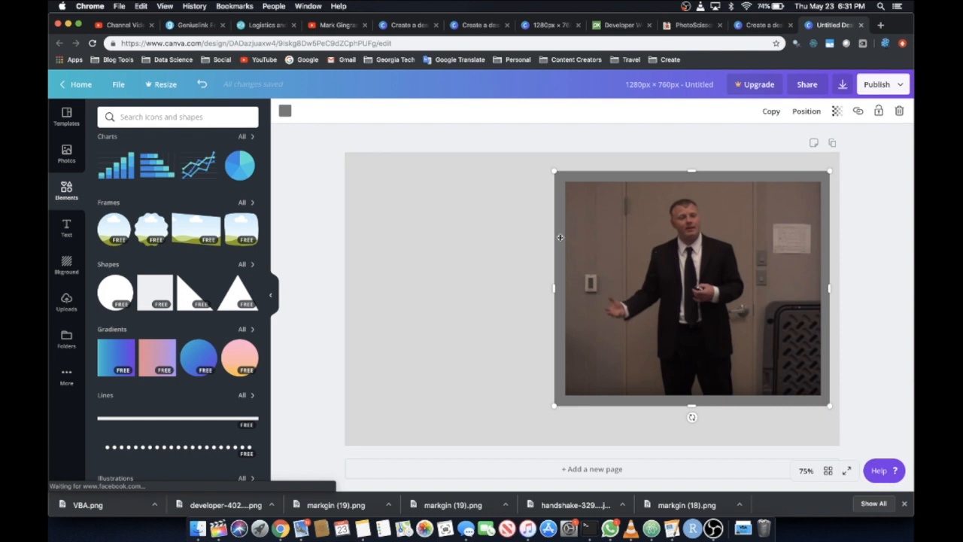
Recolour the frame rectangle around the photo to the default light blue
left_click(284, 112)
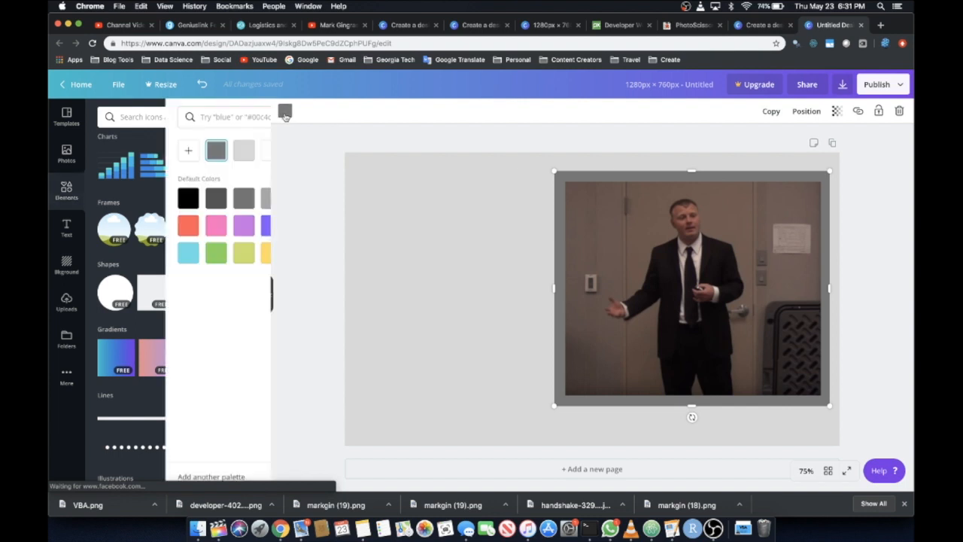
left_click(245, 224)
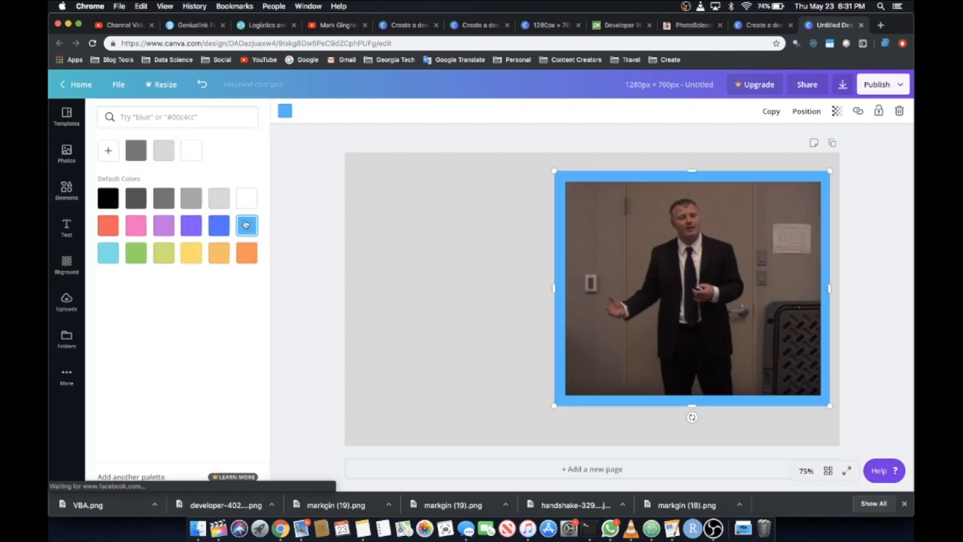
left_click(219, 230)
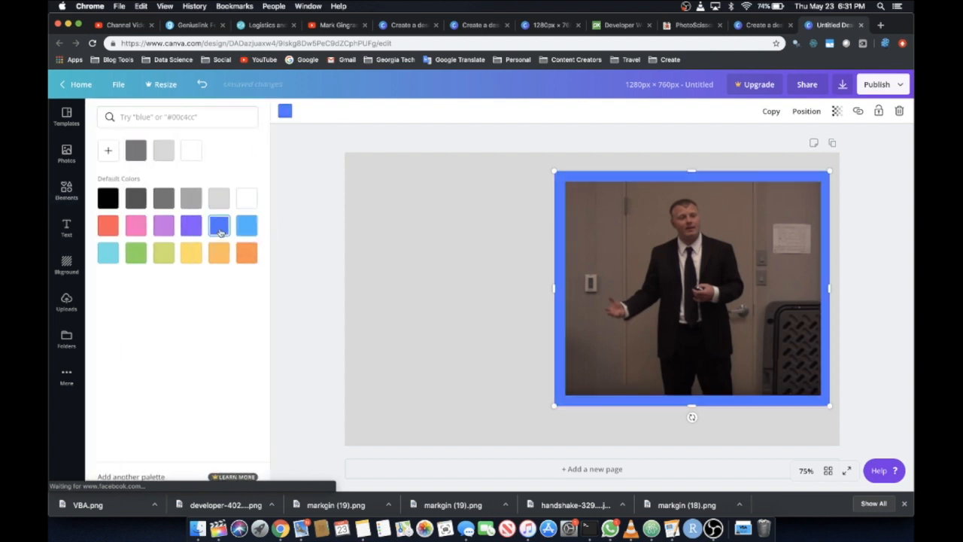
left_click(248, 227)
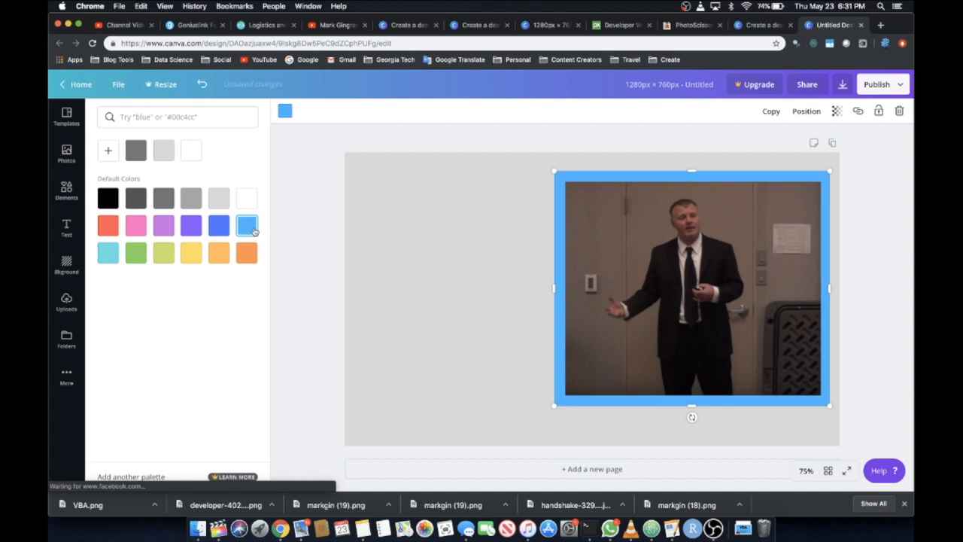
left_click(308, 175)
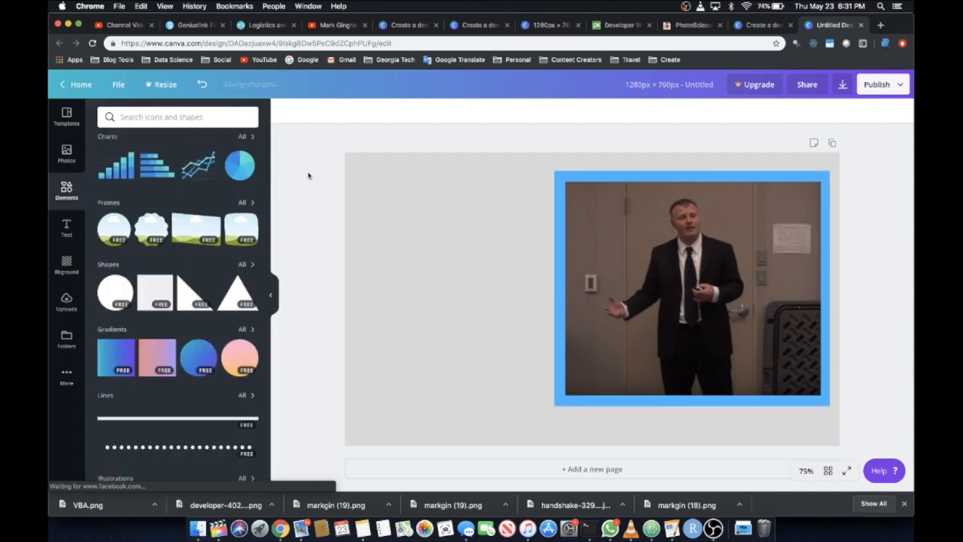
Add the "cold, smooth & tasty." text combination to the page, starting in the empty area beside the photo
left_click(65, 228)
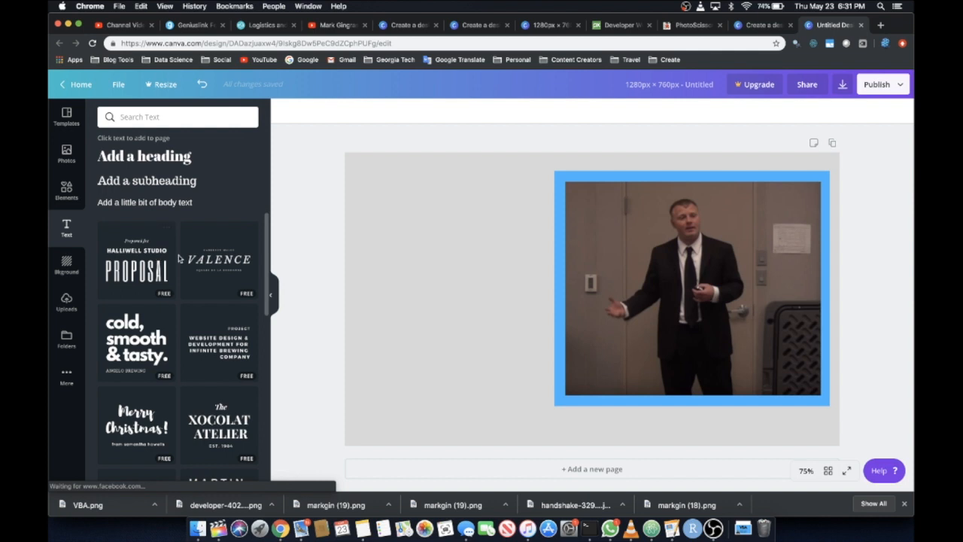
scroll(192, 292, "down", 10)
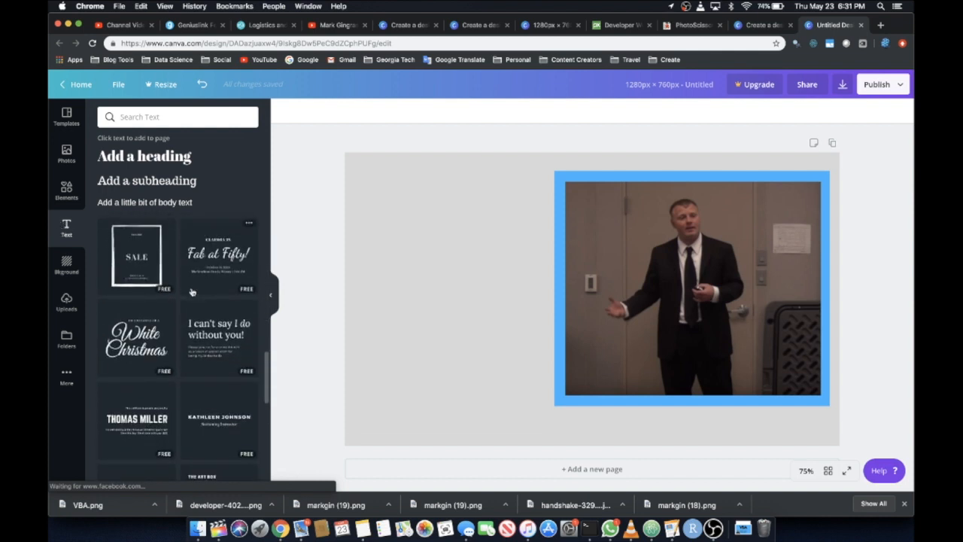
scroll(192, 292, "up", 10)
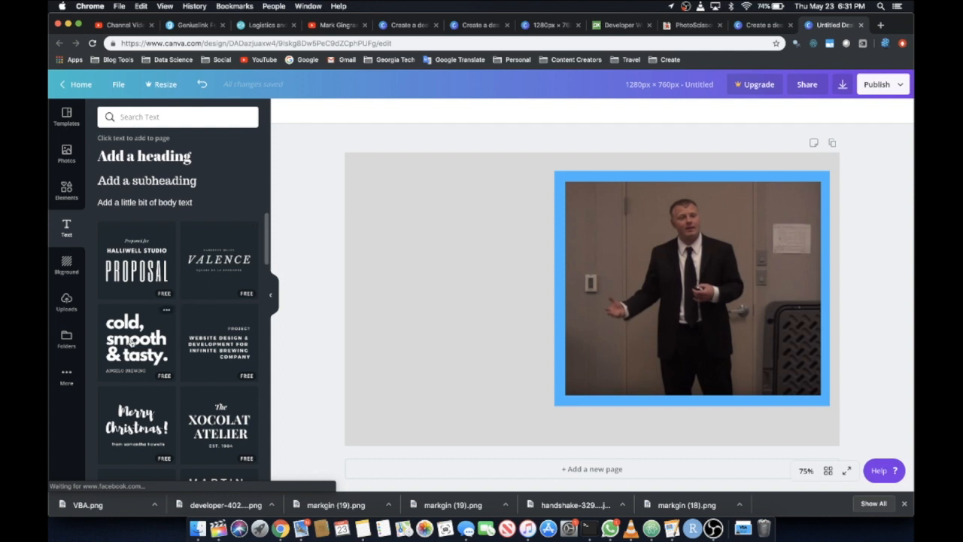
left_click_drag(122, 340, 361, 189)
left_click_drag(385, 243, 412, 257)
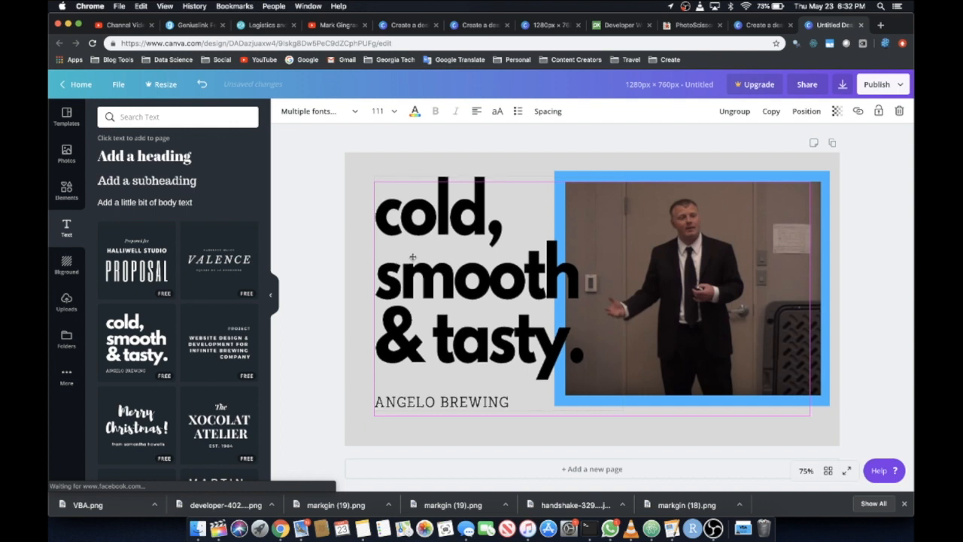
Replace the "cold, smooth & tasty." heading text with "Equipment Specialist"
double_click(413, 258)
type("Equipment Specialist")
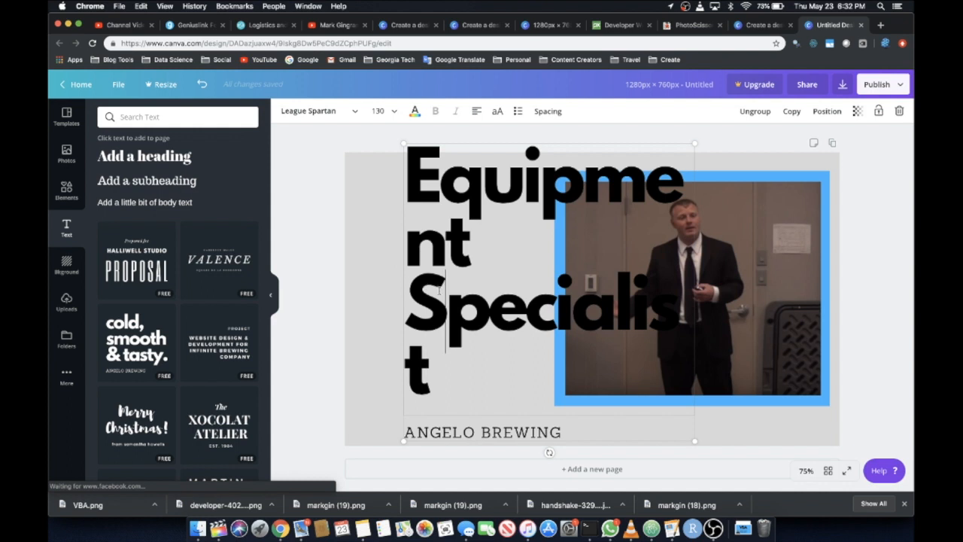
Reduce the "Equipment Specialist" heading's font size to 115 and finally to 110 so each word fits on one line
key("super+a")
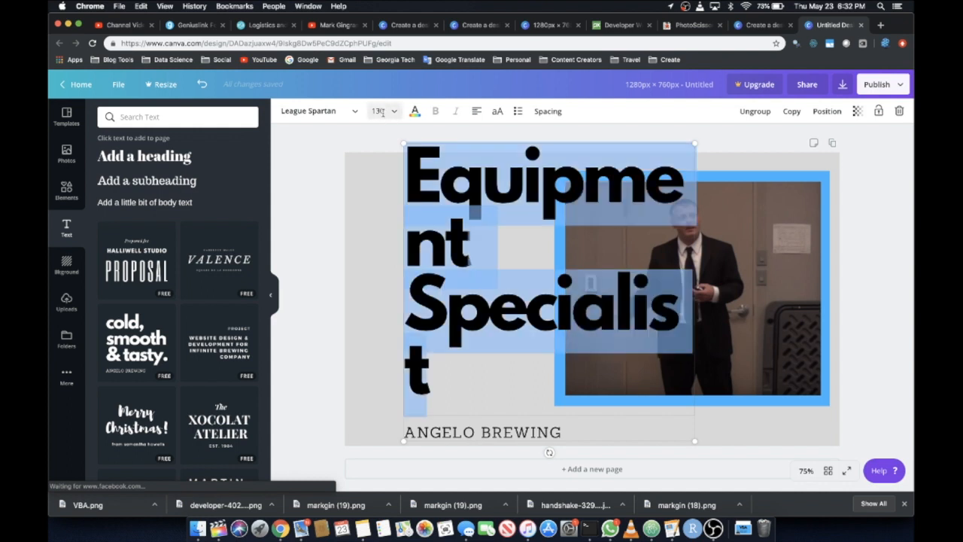
left_click(382, 111)
type("115")
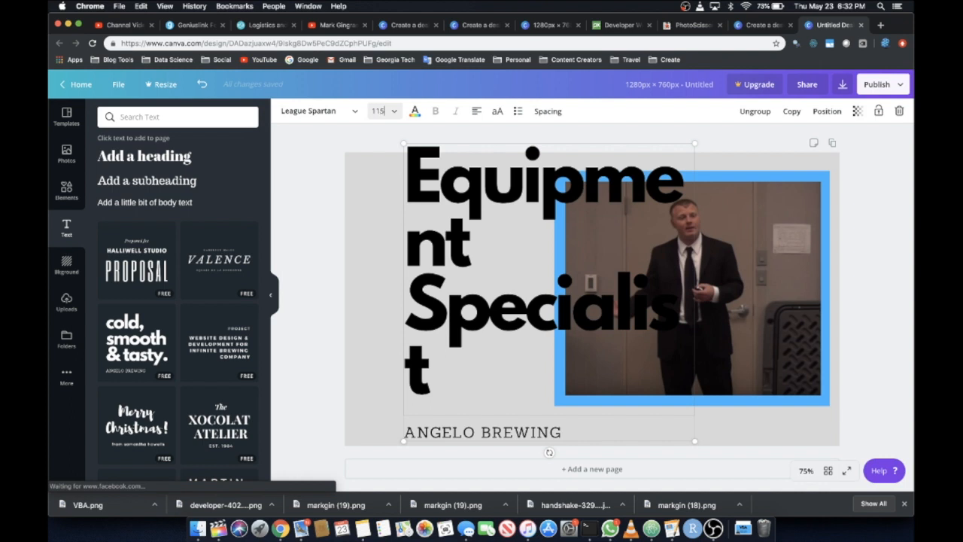
key("Return")
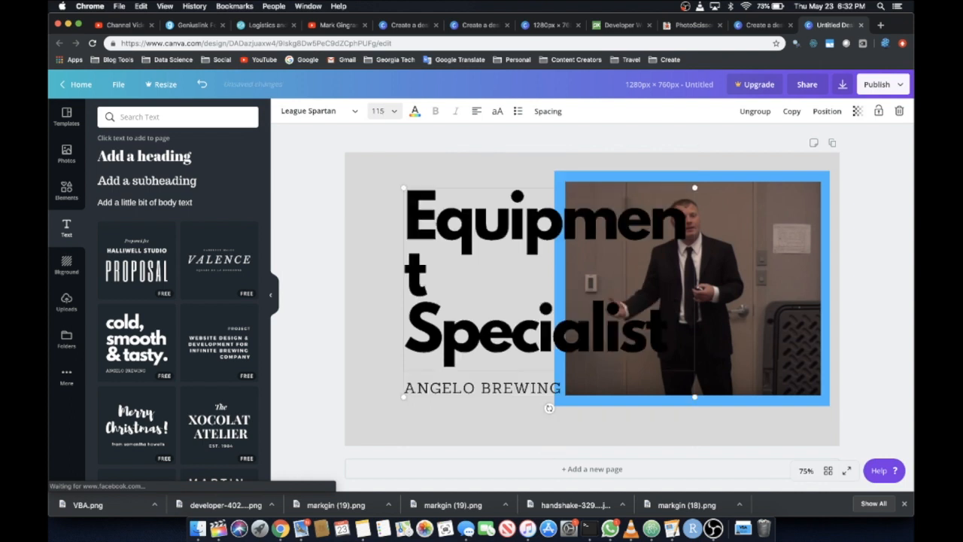
left_click(379, 111)
left_click(378, 111)
type("110")
key("Return")
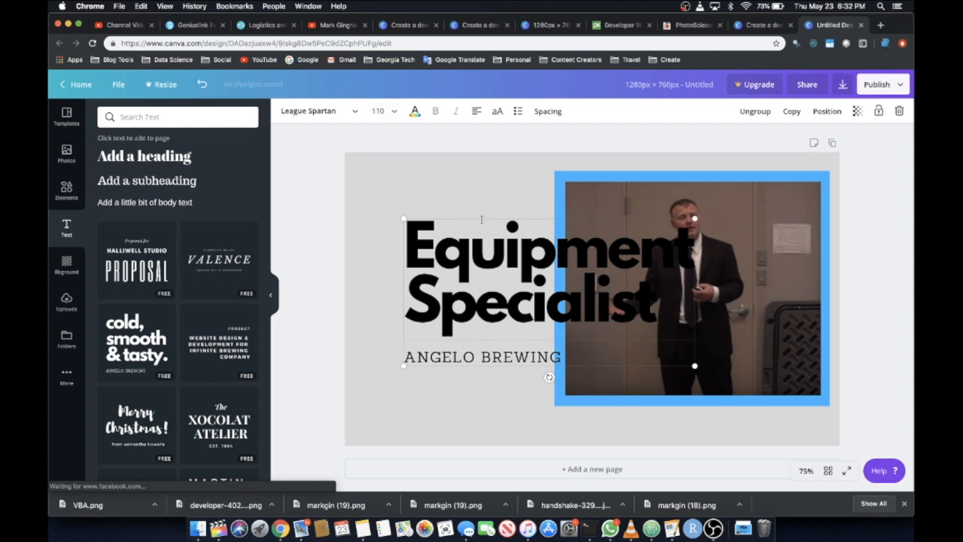
Recolour the heading white and move the text group up toward the page's upper-left corner
double_click(470, 245)
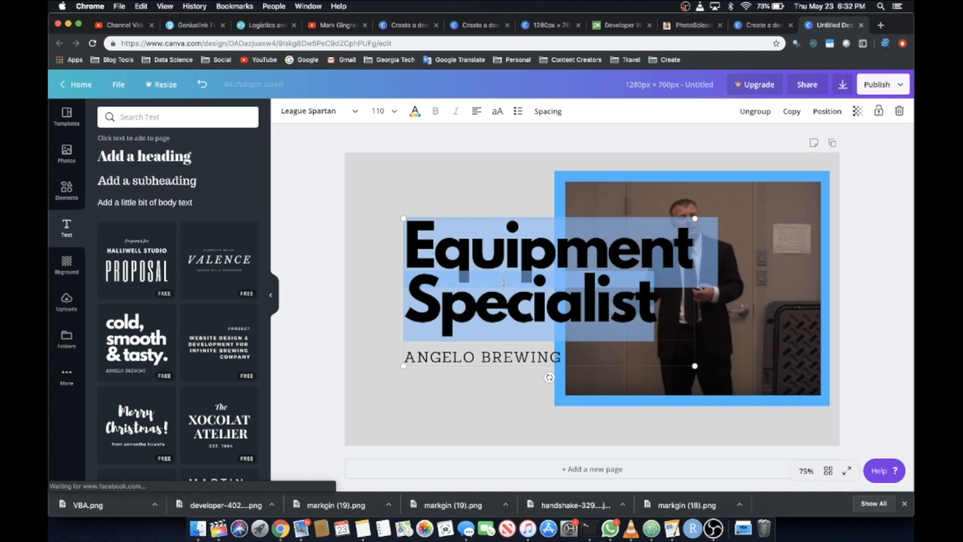
left_click(414, 111)
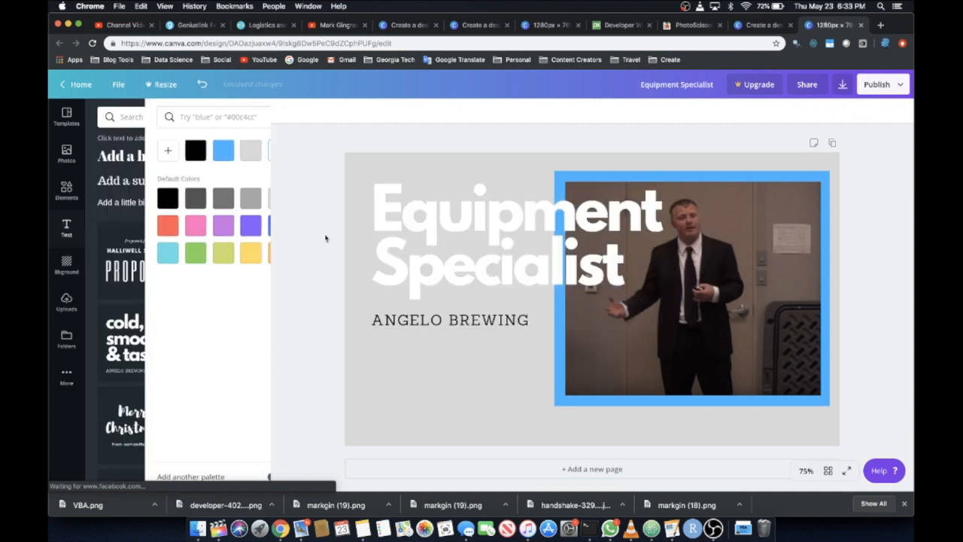
left_click(326, 237)
Recolour the full-page background rectangle to the default medium grey
left_click(378, 405)
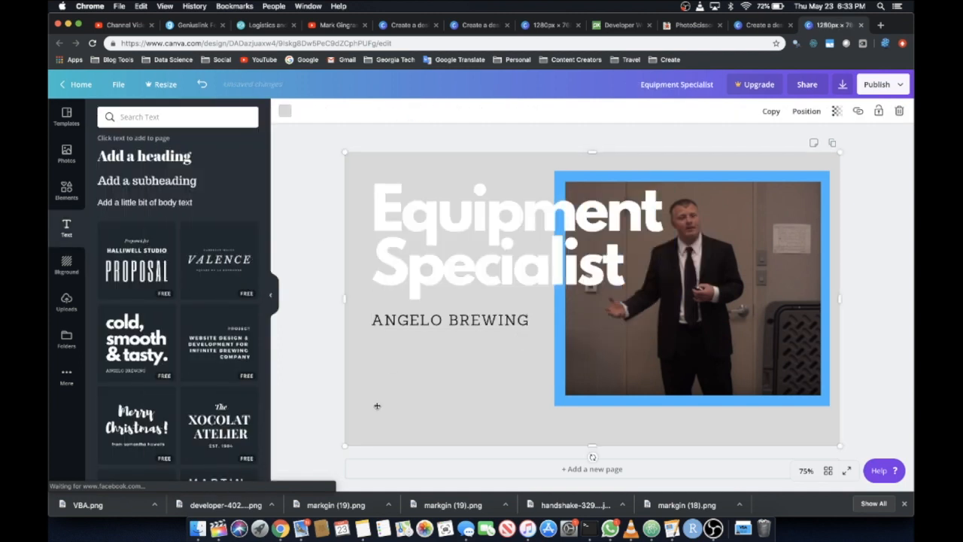
left_click(286, 112)
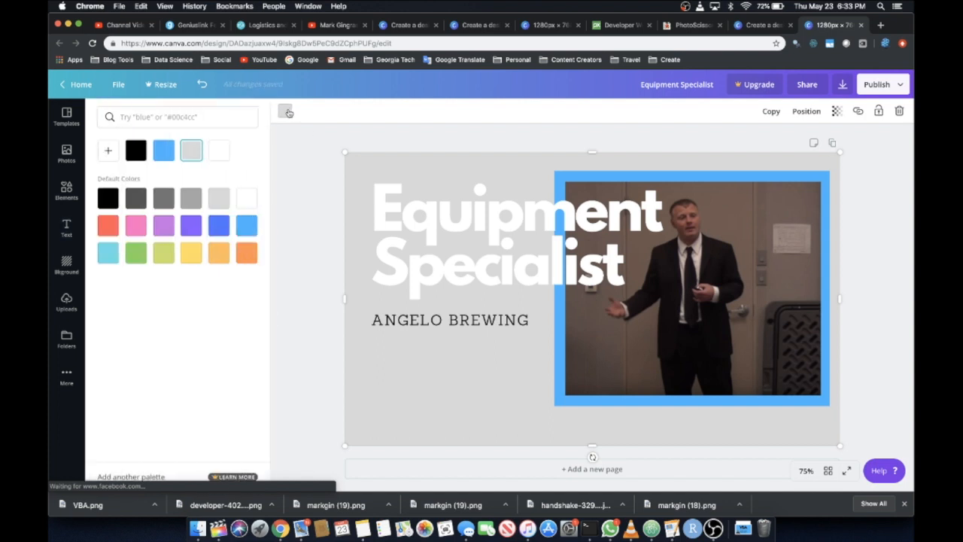
left_click(164, 199)
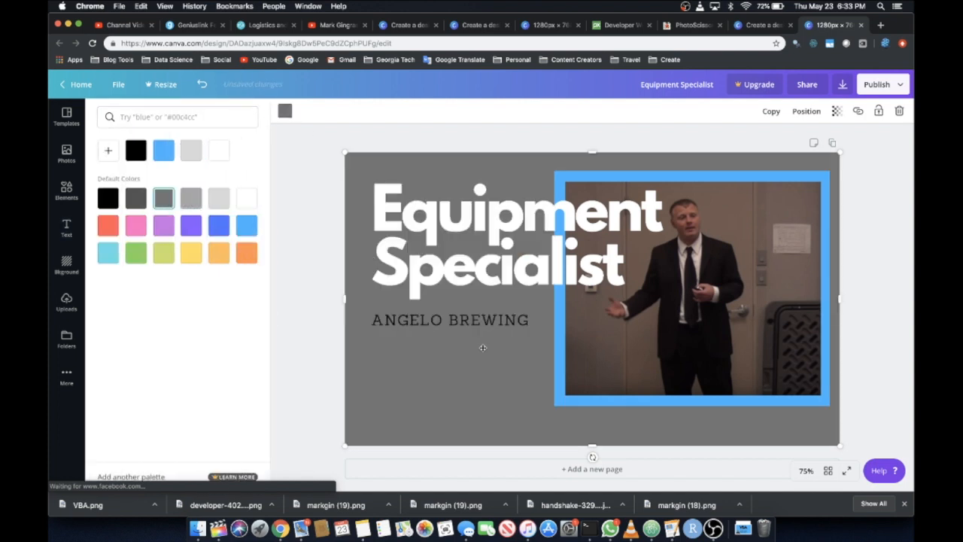
Replace the "Angelo Brewing" subheading with "1670 Series Government Job" from the YouTube video's title
double_click(407, 321)
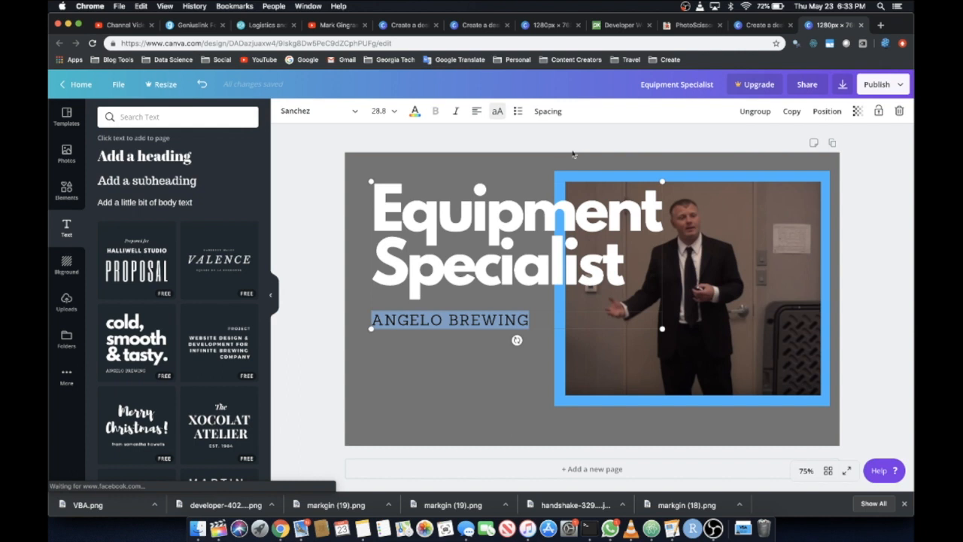
left_click(325, 26)
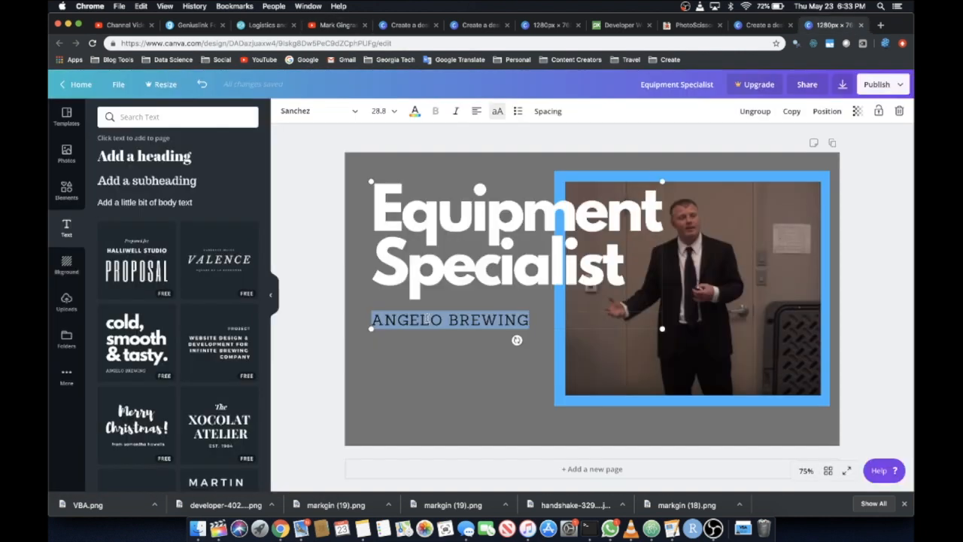
type("1670")
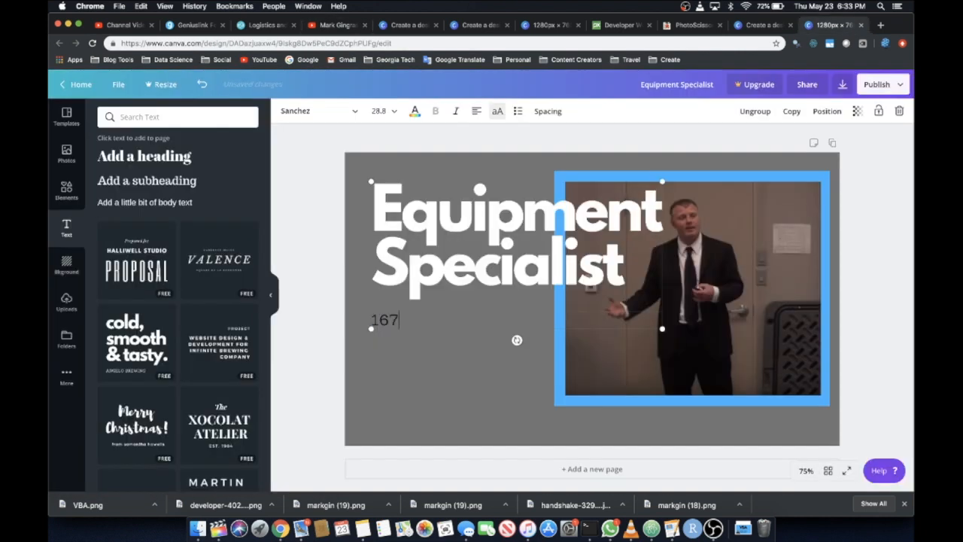
type("SERIES GOVERNMENT JOB")
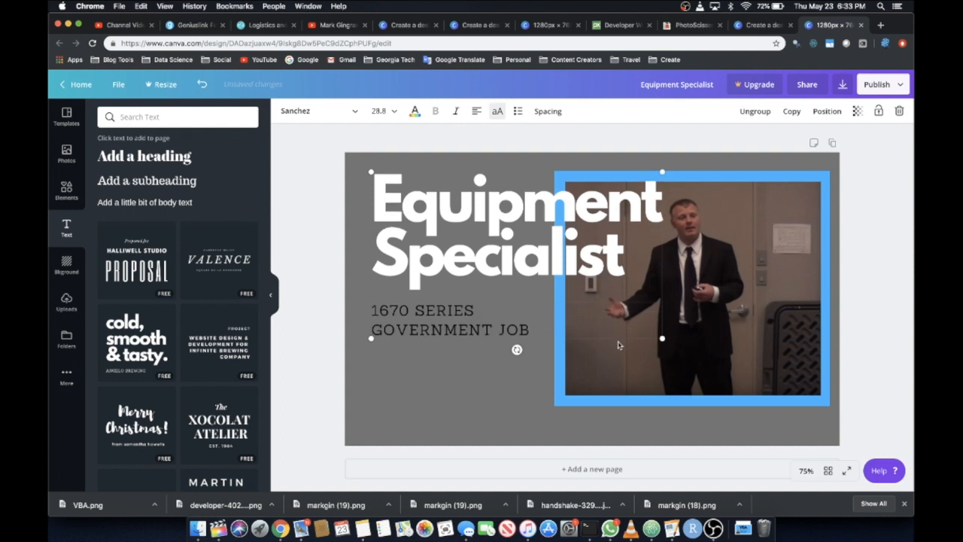
Set the "1670 Series Government Job" subheading's font size to 36
triple_click(472, 327)
key("super+a")
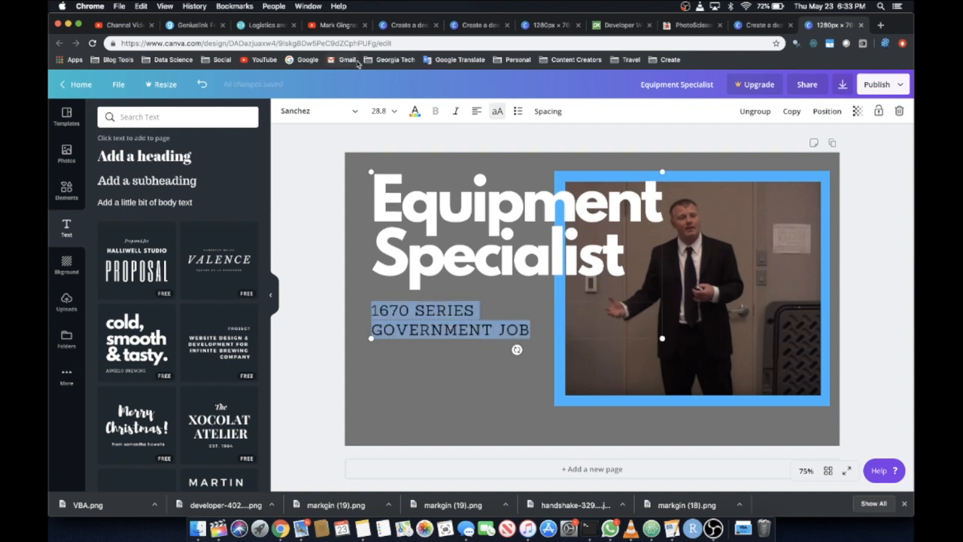
left_click(380, 111)
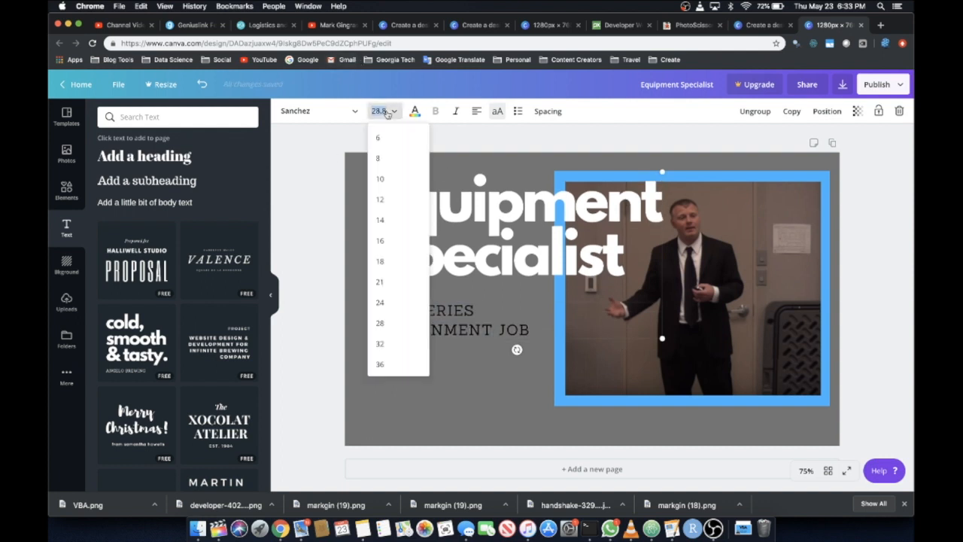
left_click(404, 364)
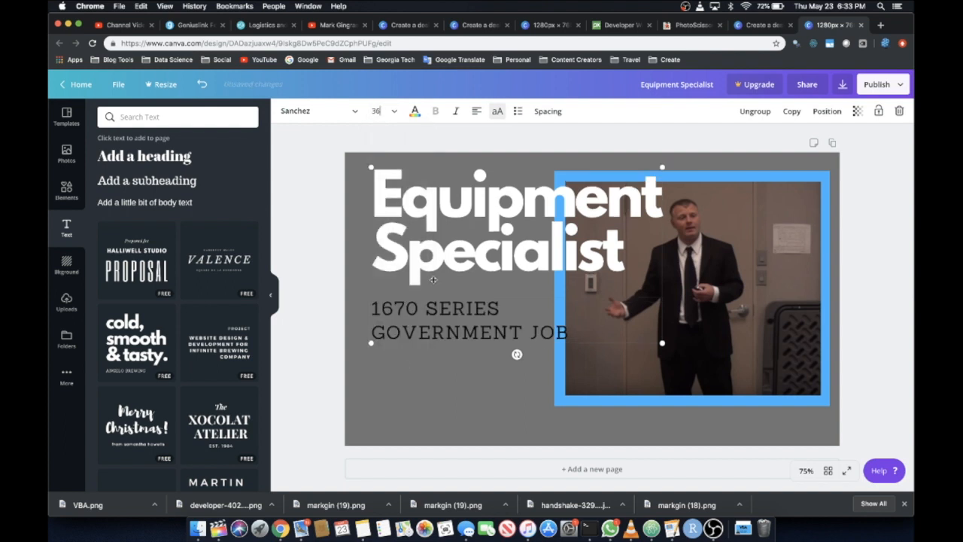
Recolour both lines of the "1670 Series Government Job" subheading white
triple_click(432, 309)
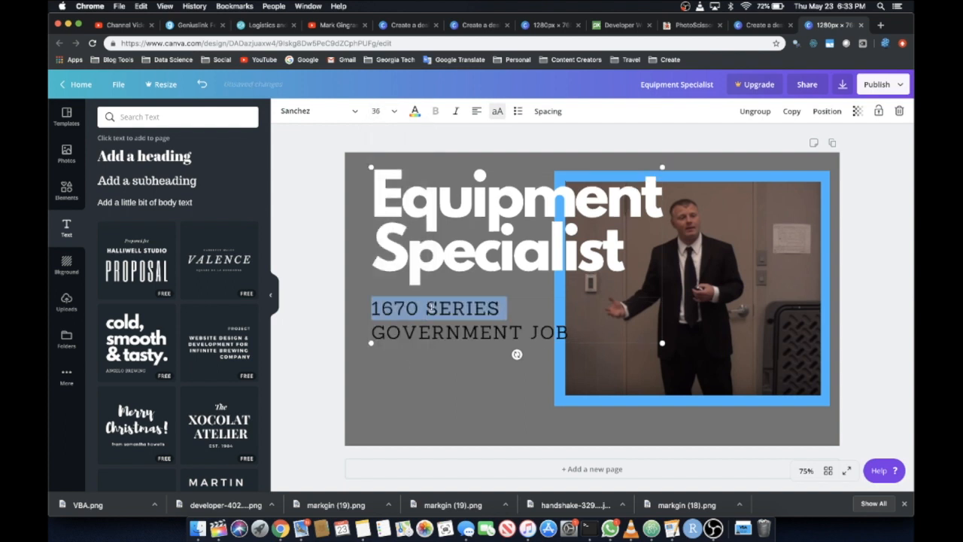
key("super+a")
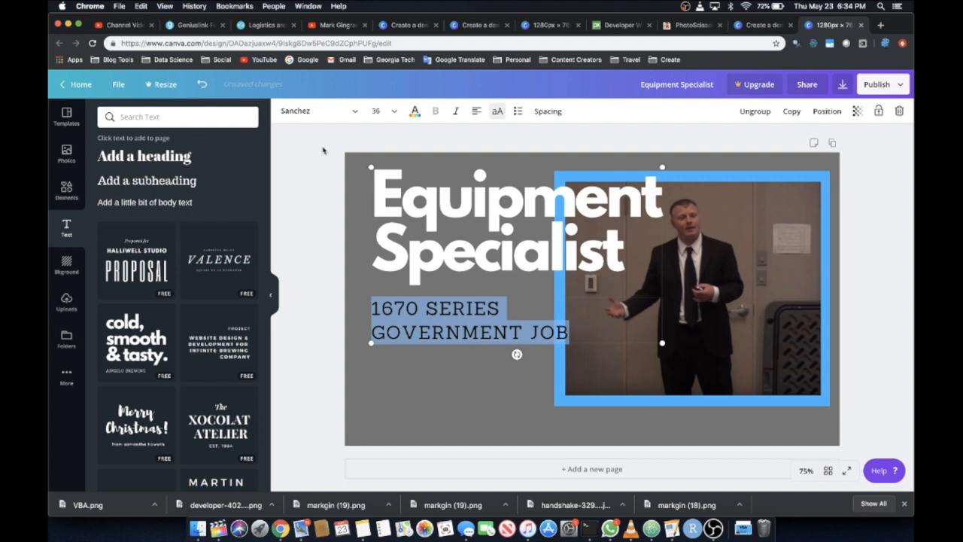
left_click(415, 111)
left_click(218, 152)
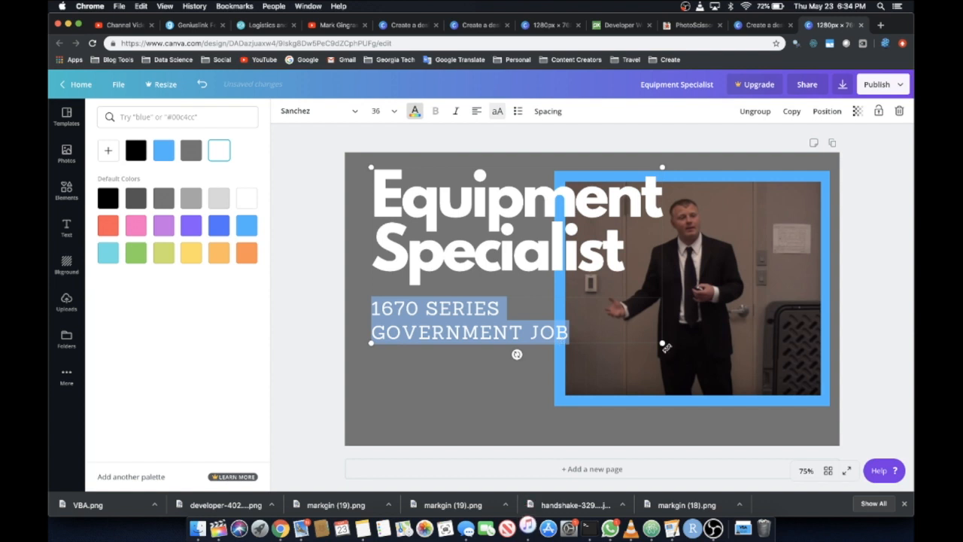
Enlarge the heading and subheading group so it spans most of the page, and select the presenter photo
left_click_drag(659, 343, 750, 392)
left_click(797, 279)
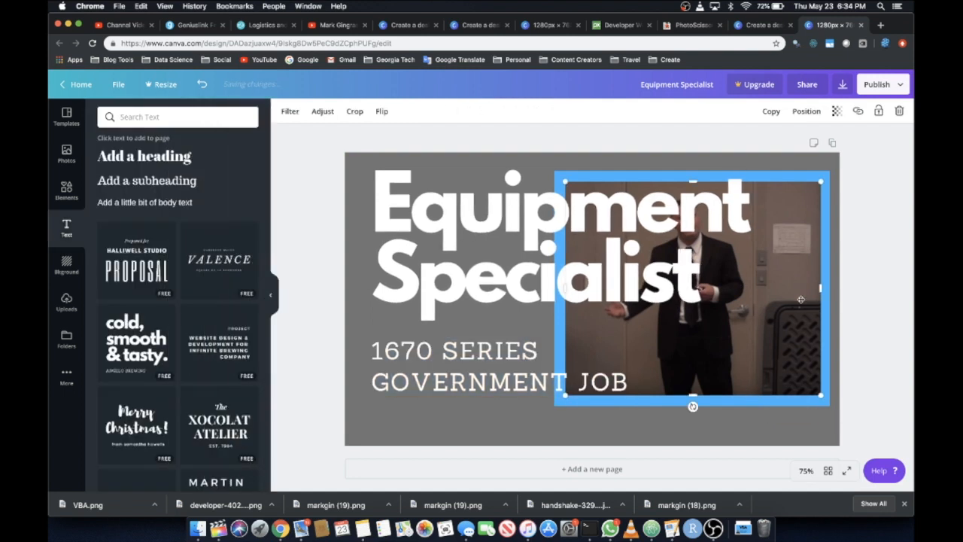
Shrink the blue-framed presenter photo into the page's lower-right corner, and shift the heading and subheading group slightly left
left_click(754, 405)
left_click_drag(754, 404, 756, 437)
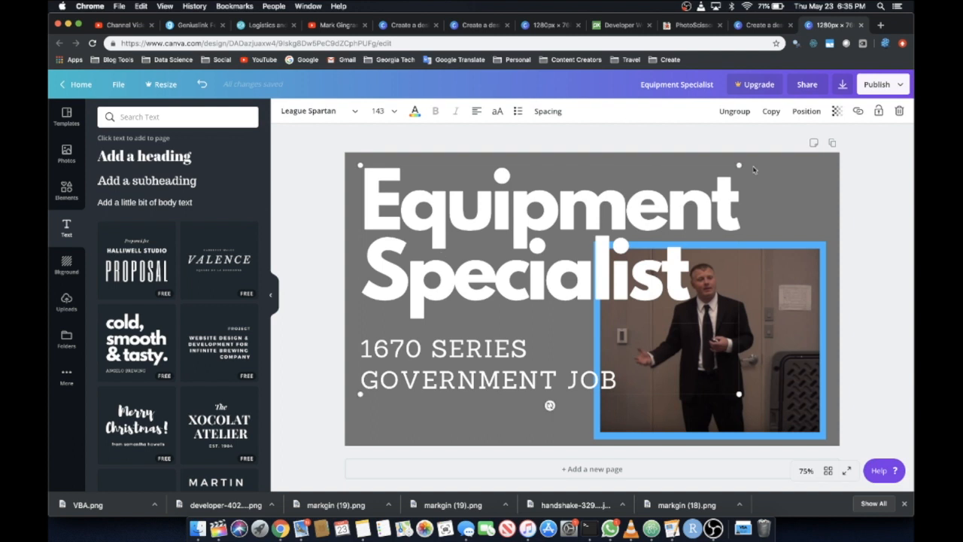
left_click(875, 200)
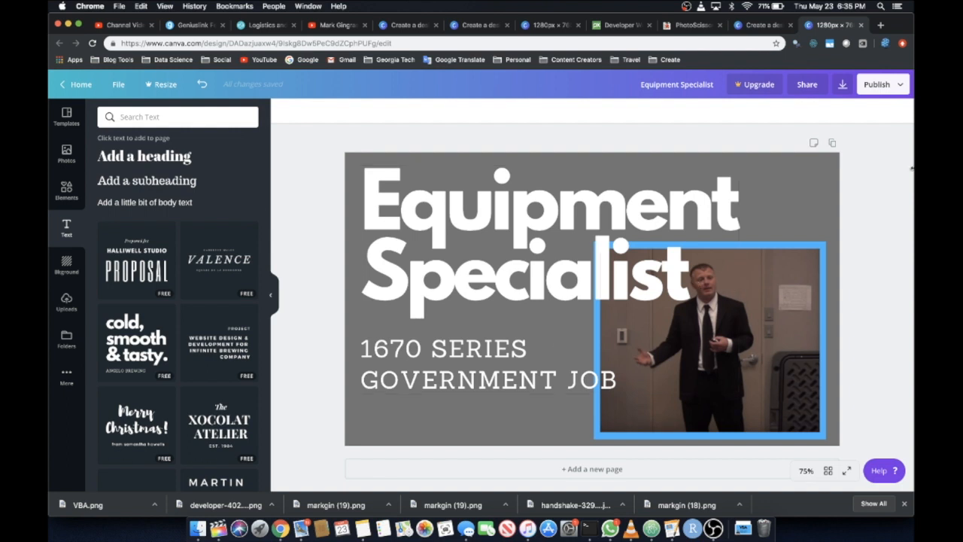
Download the finished thumbnail design as a PNG
left_click(842, 85)
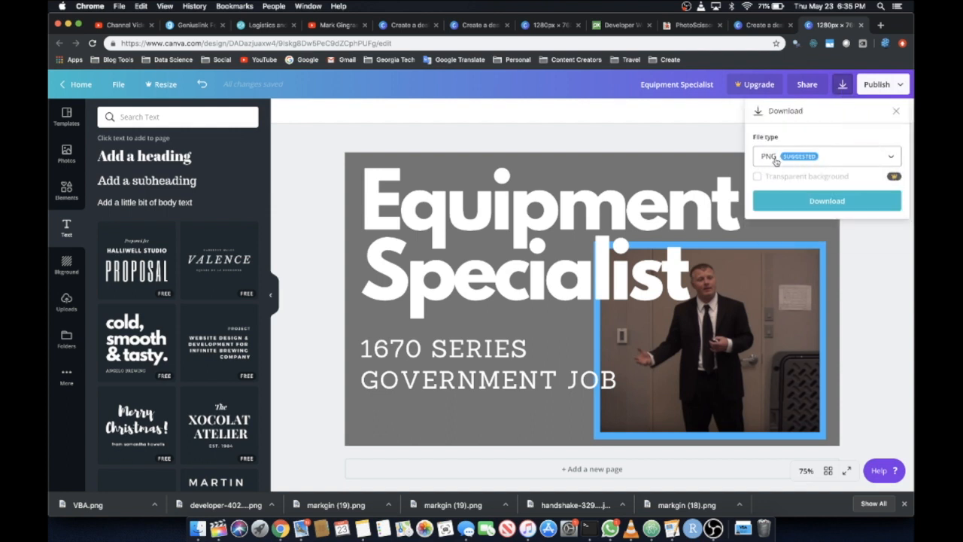
left_click(827, 202)
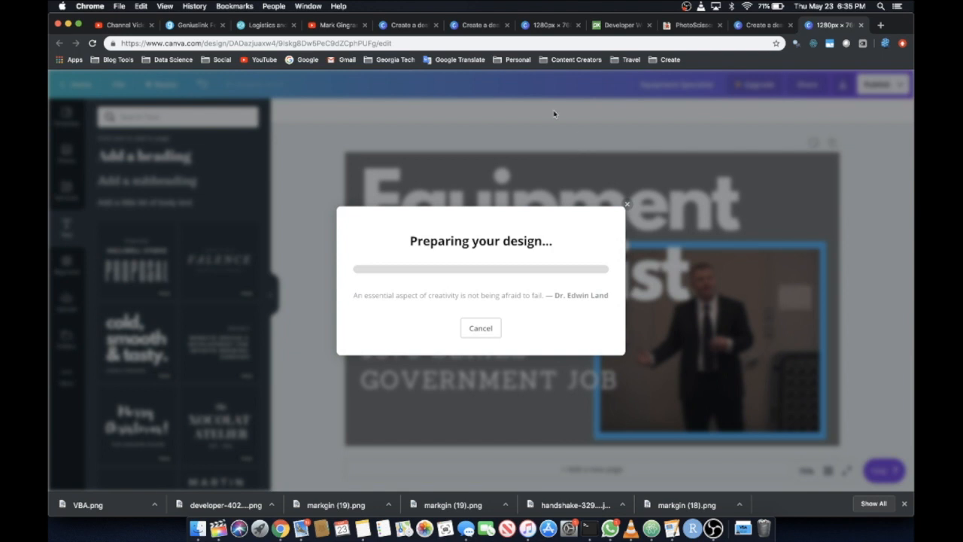
Switch to the YouTube video page and open the channel's uploaded videos list in YouTube Studio
left_click(335, 25)
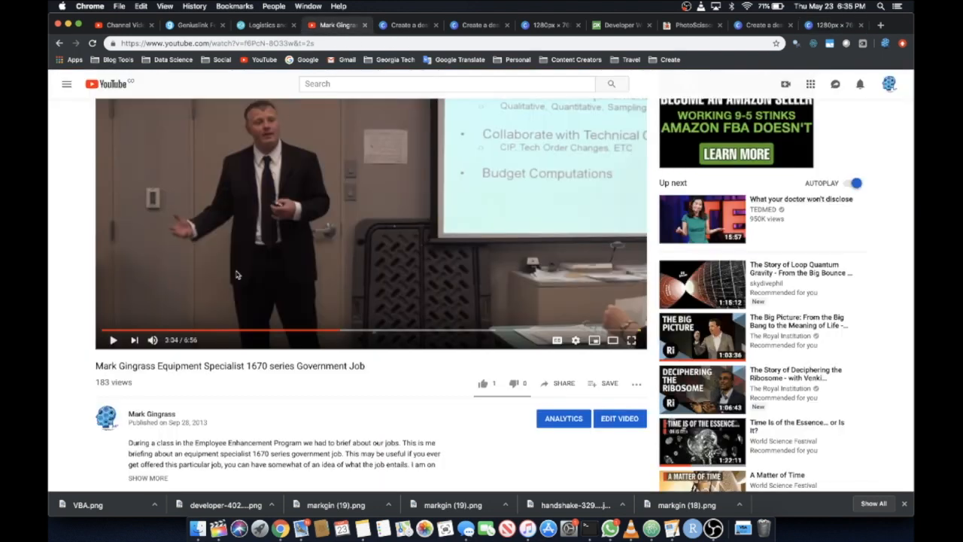
scroll(235, 274, "up", 2)
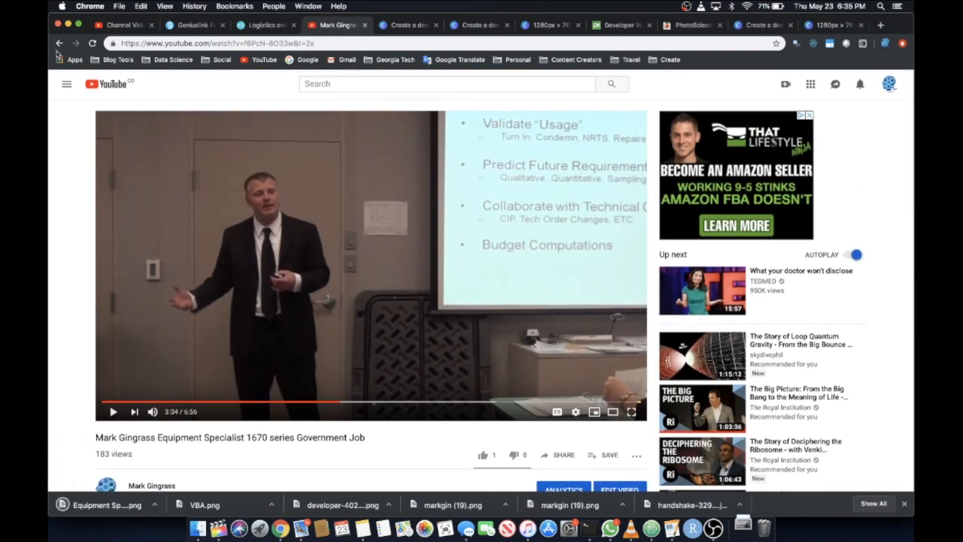
left_click(897, 87)
left_click(801, 205)
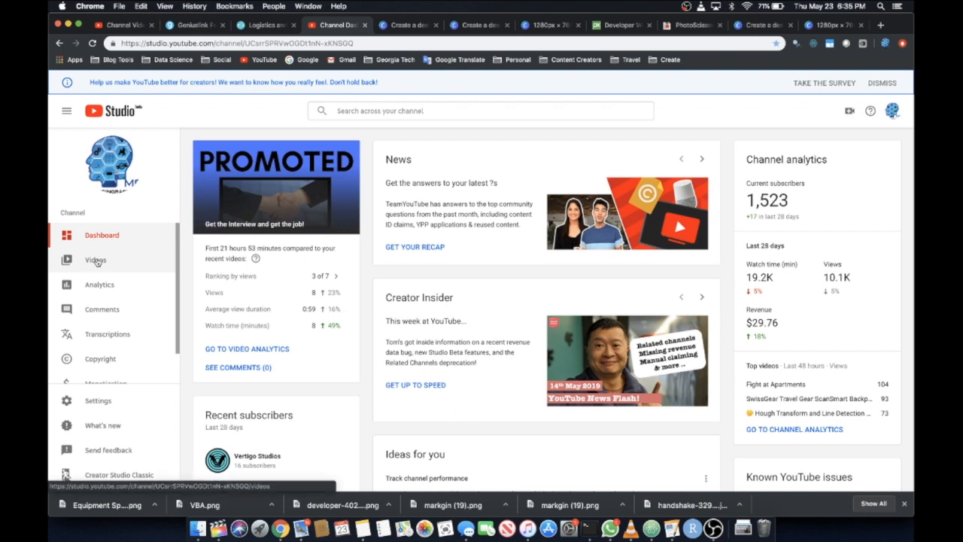
left_click(96, 261)
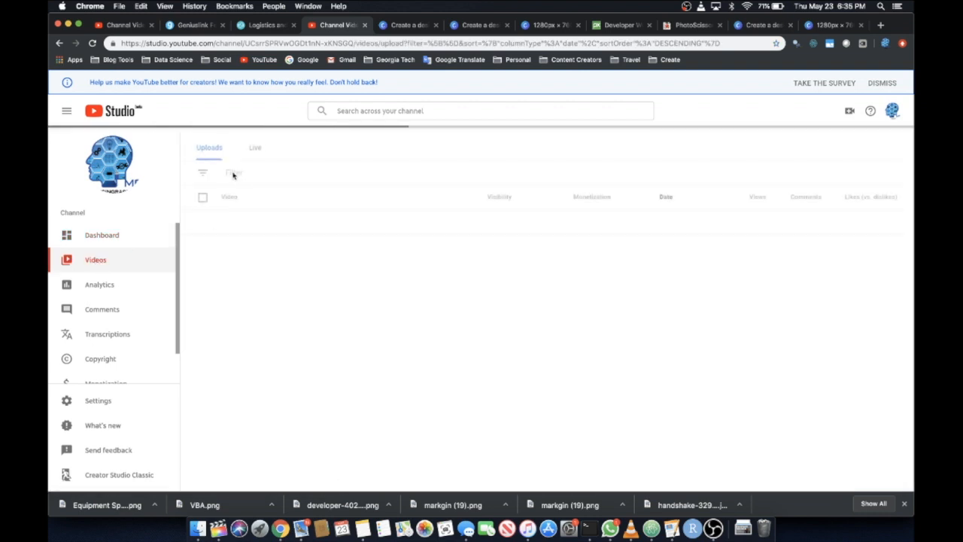
Filter the channel's uploads to videos whose title contains "equipment"
left_click(234, 173)
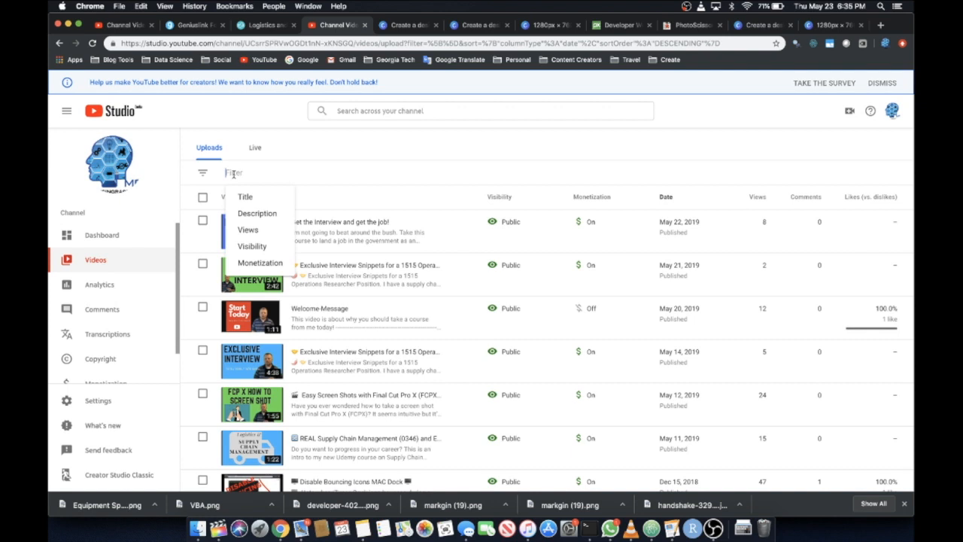
type("equipment")
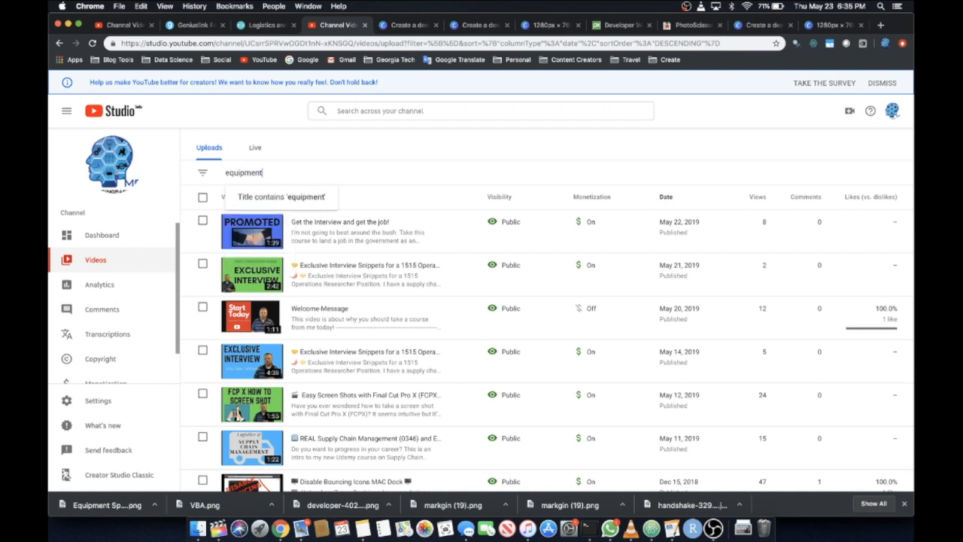
key("Return")
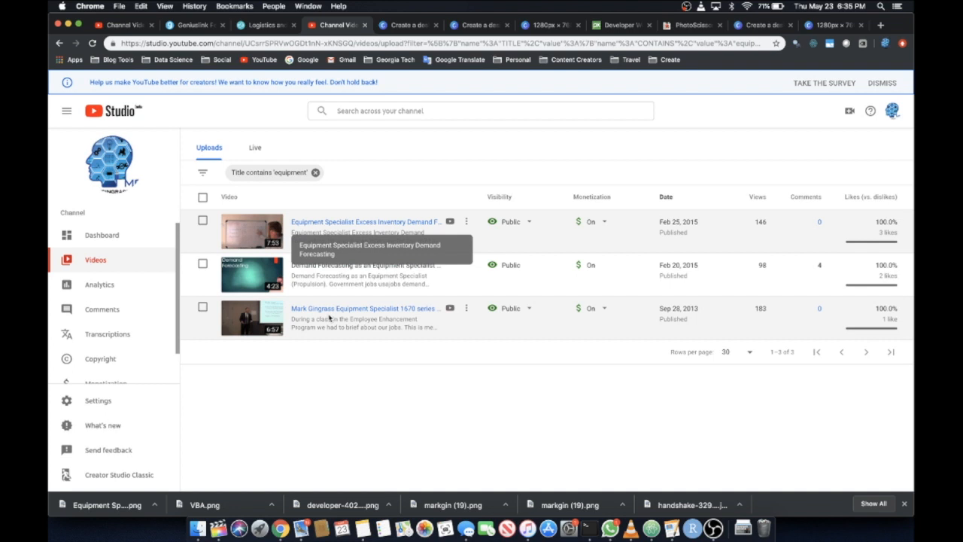
Upload Equipment Specialist.png from Downloads as the custom thumbnail of the "Equipment Specialist 1670 series Government Job" video, and save the video details
left_click(389, 310)
left_click(231, 424)
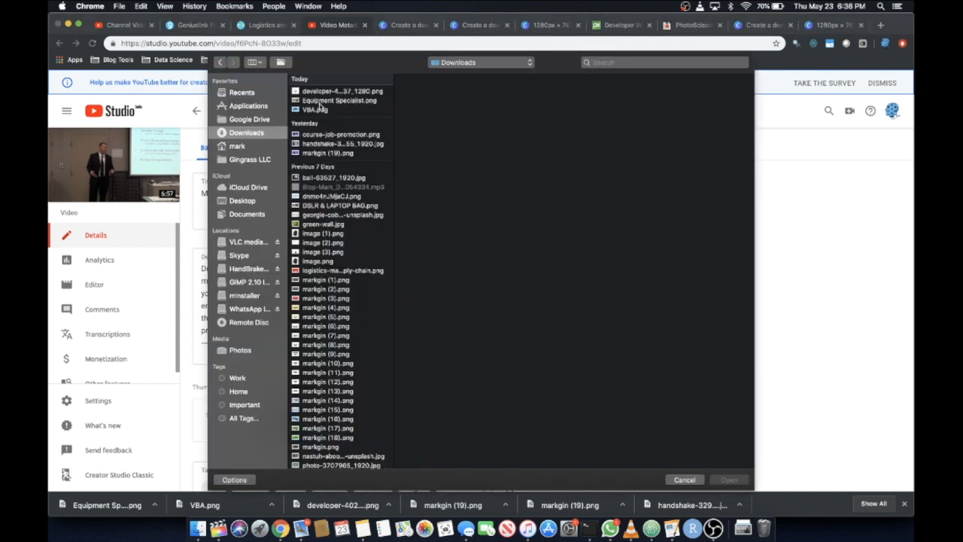
left_click(321, 101)
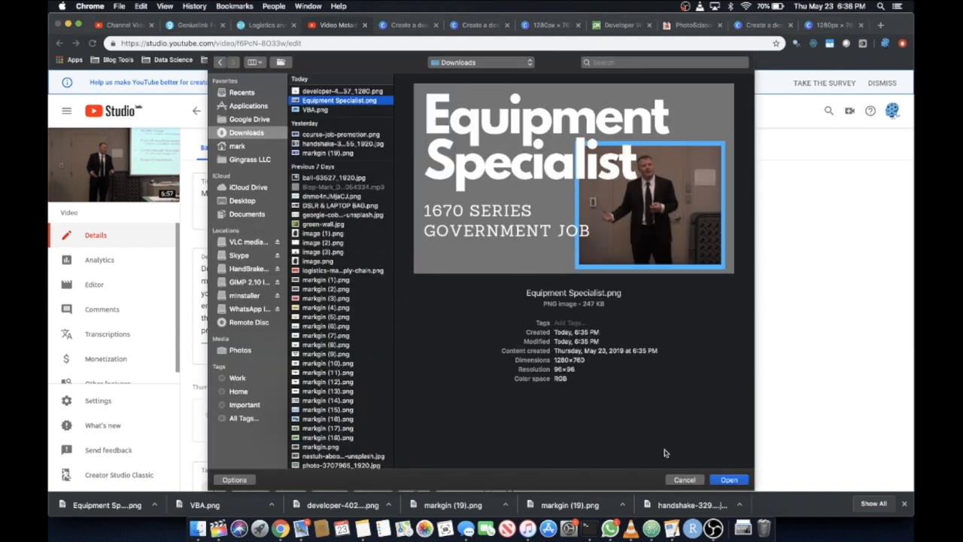
left_click(729, 480)
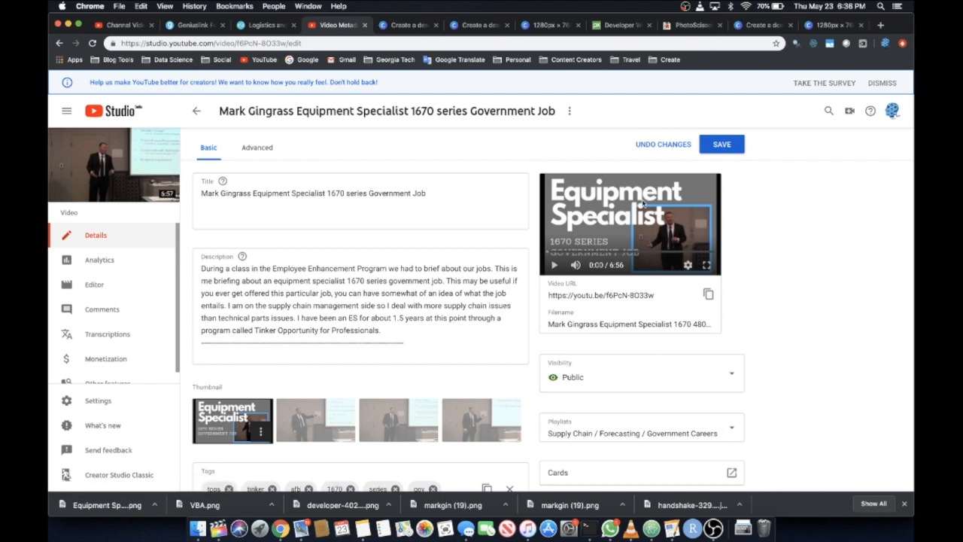
left_click(721, 146)
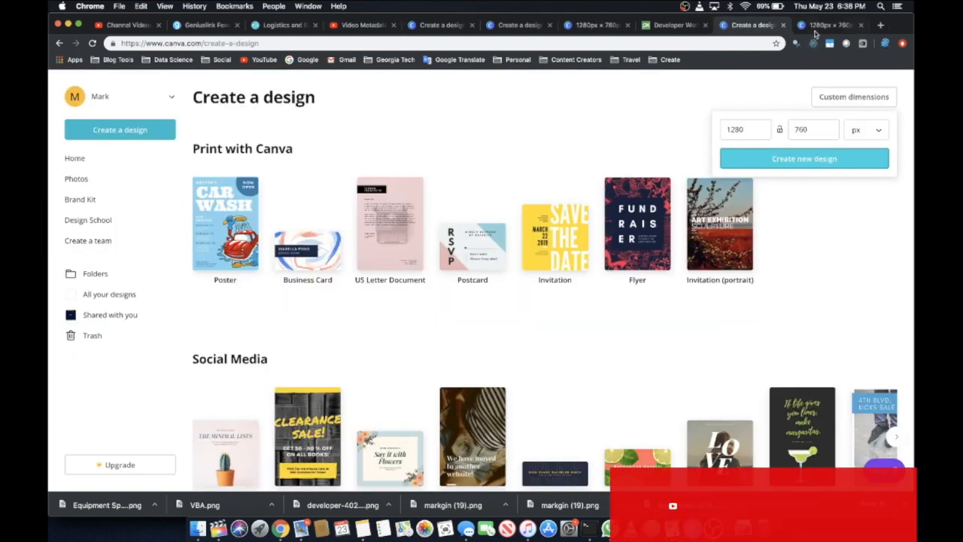
Return to the Equipment Specialist design in Canva and dismiss the Canva Pro trial offer
left_click(817, 28)
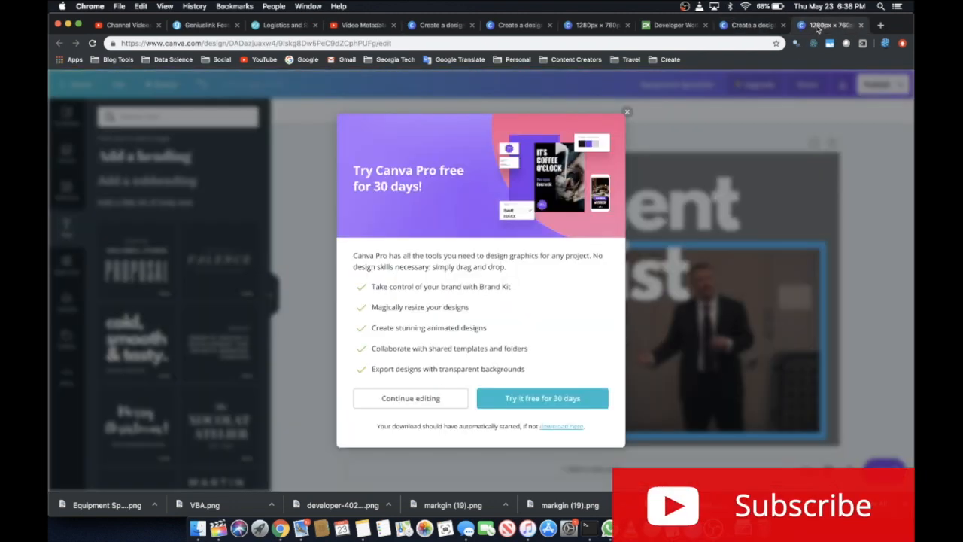
left_click(627, 112)
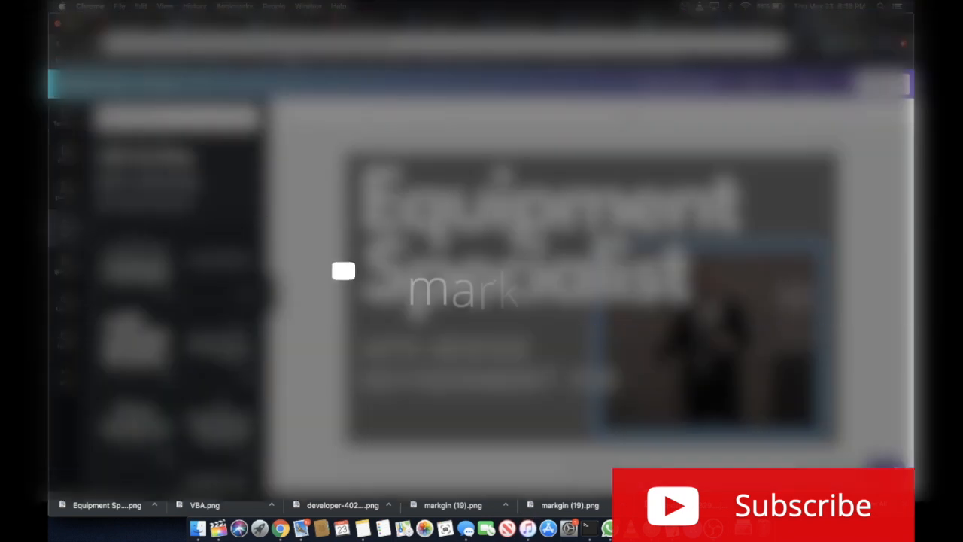